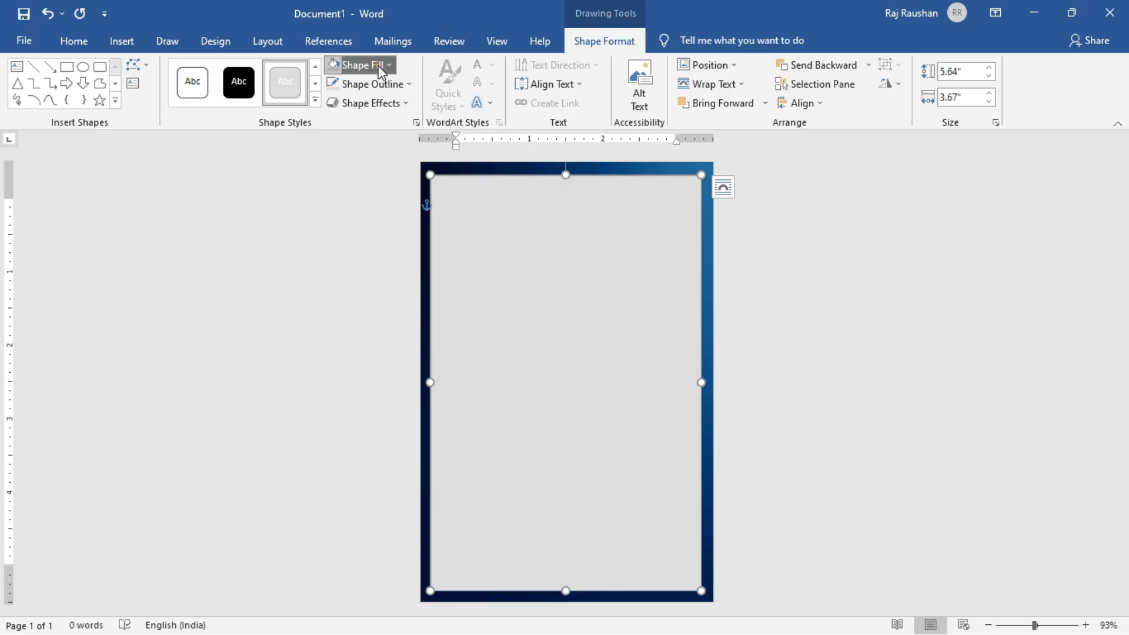
Remove the fill from the inner rectangle and set its outline weight to 2¼ pt.
left_click(378, 65)
left_click(372, 215)
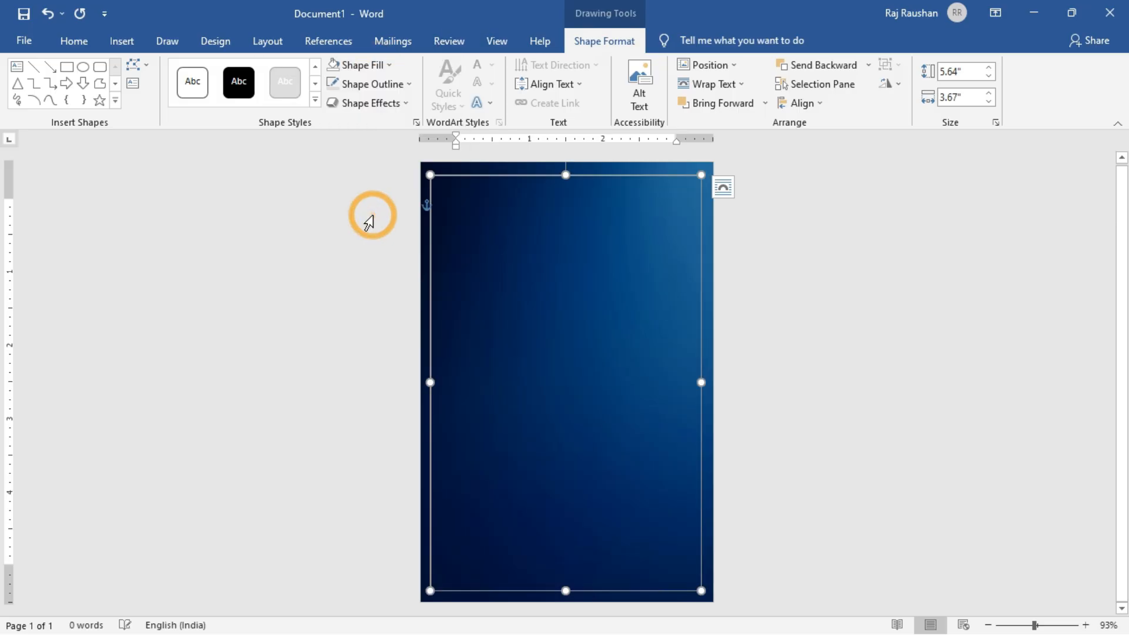
left_click(372, 87)
mouse_move(399, 272)
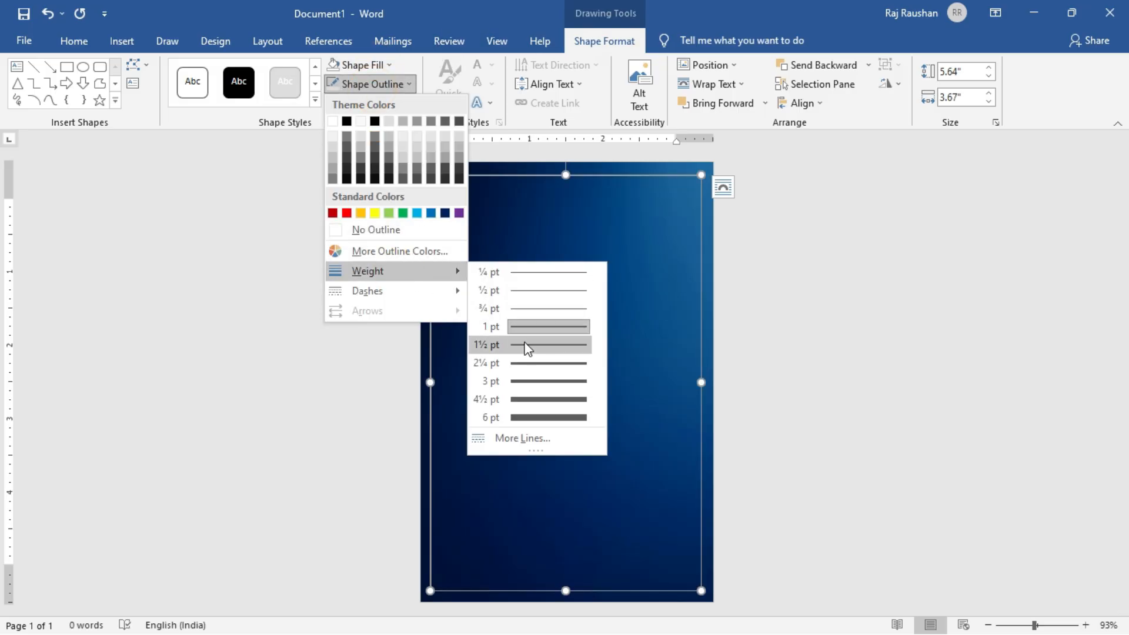
left_click(531, 363)
left_click(398, 84)
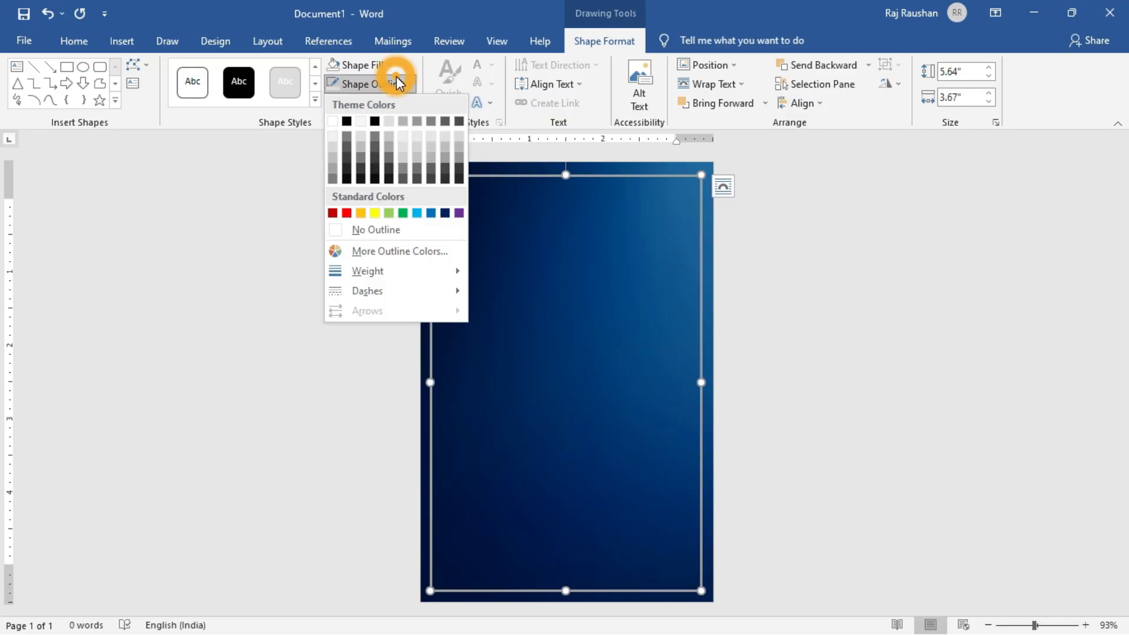
left_click(402, 84)
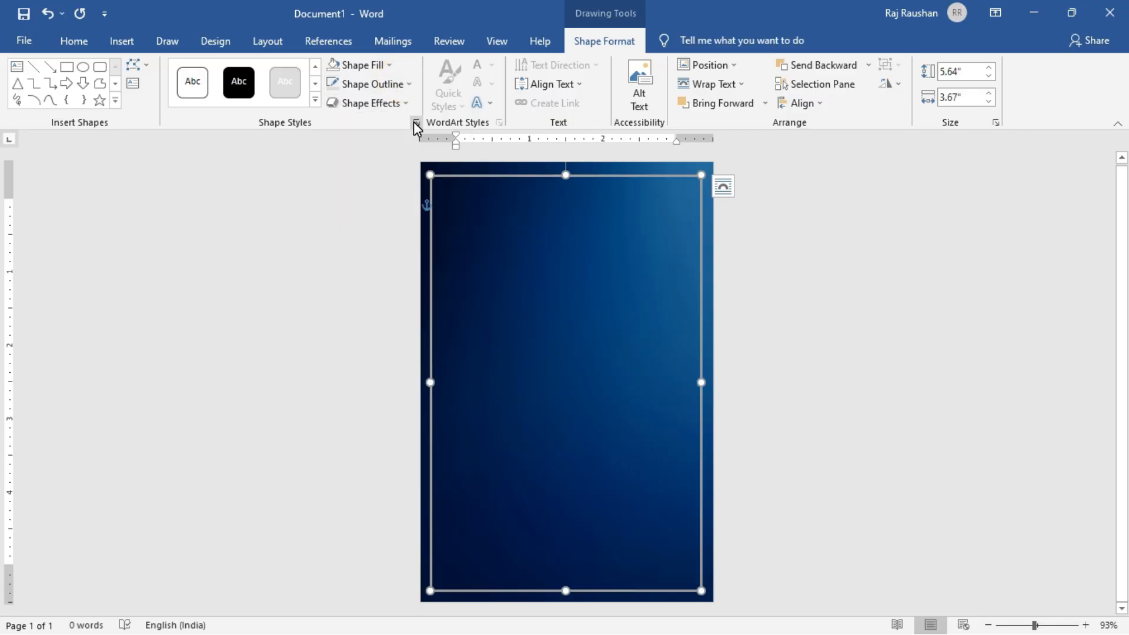
Change the rectangle's outline to a gradient line and color its first gradient stop yellow.
left_click(416, 122)
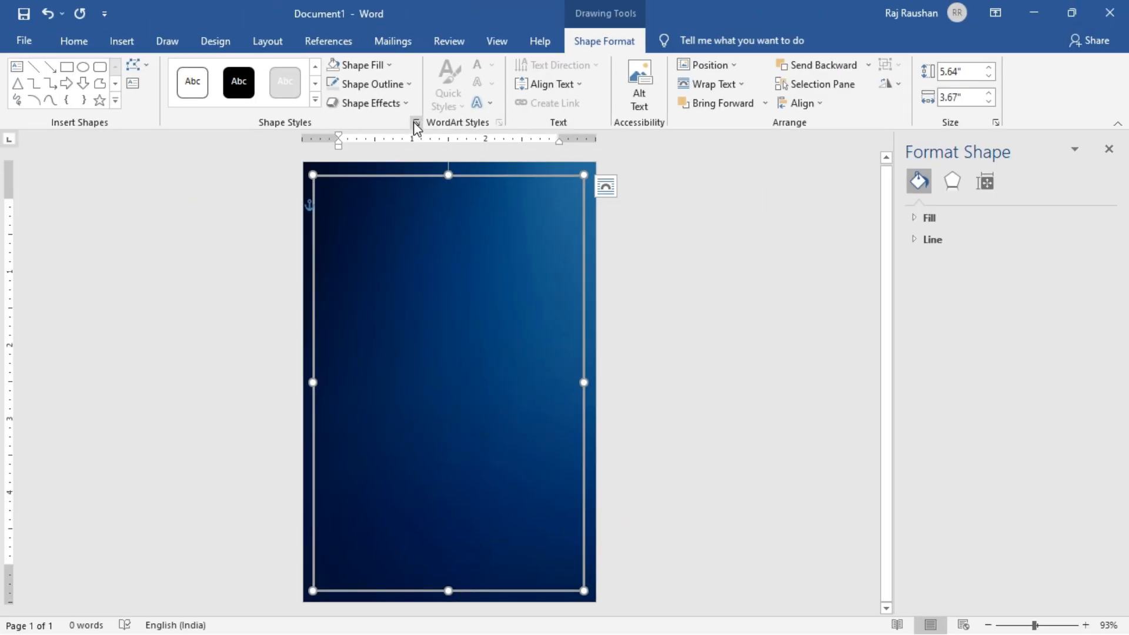
left_click(920, 240)
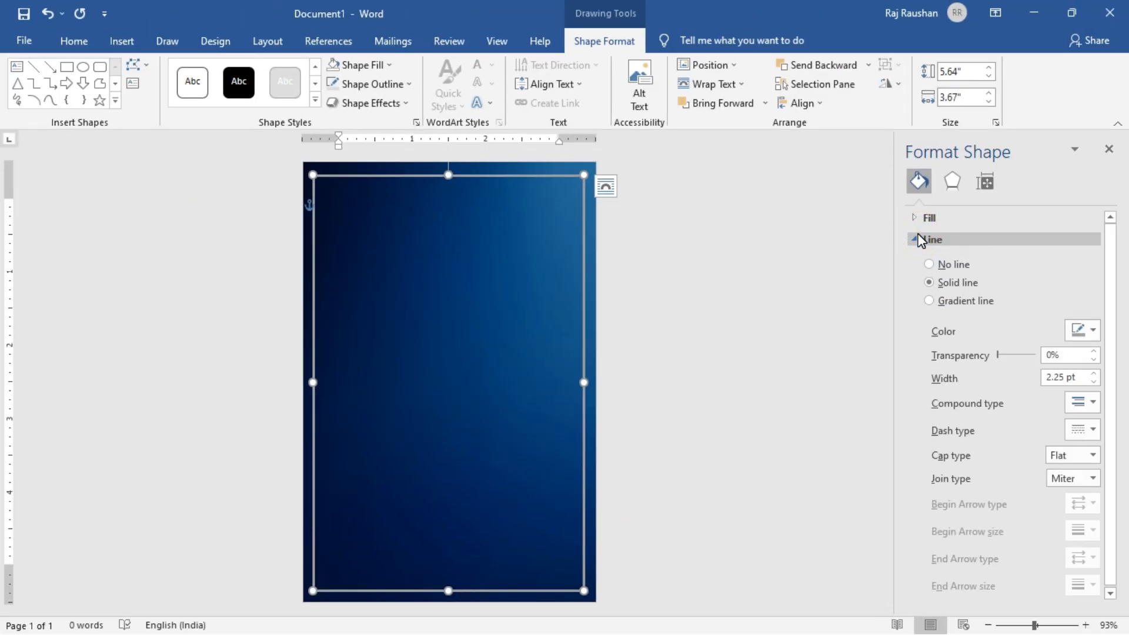
left_click(964, 302)
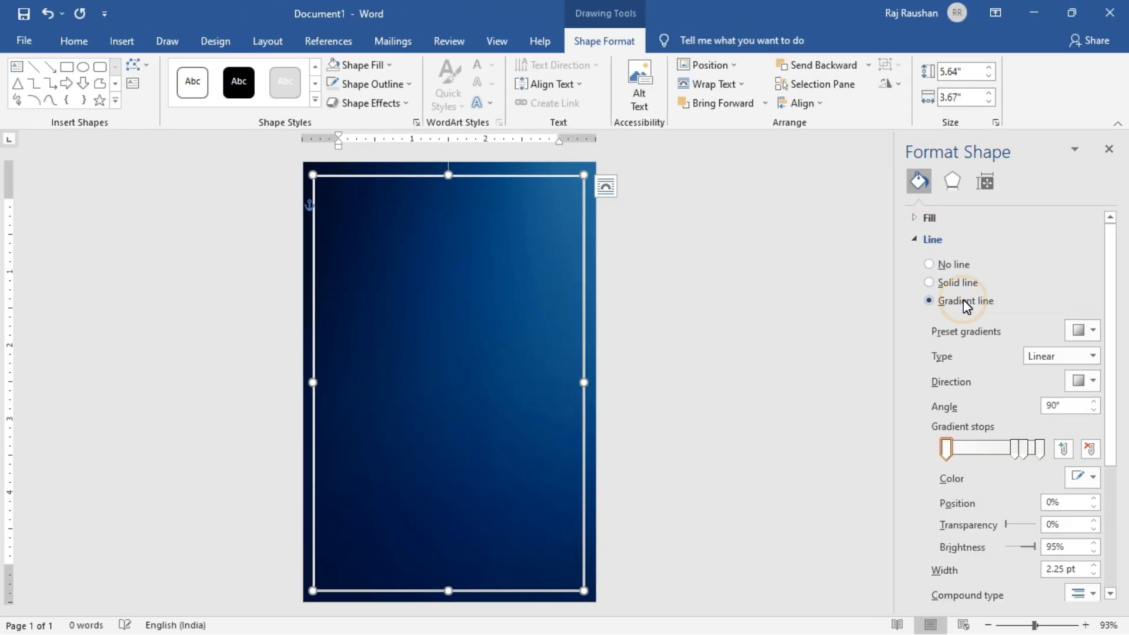
left_click(1092, 478)
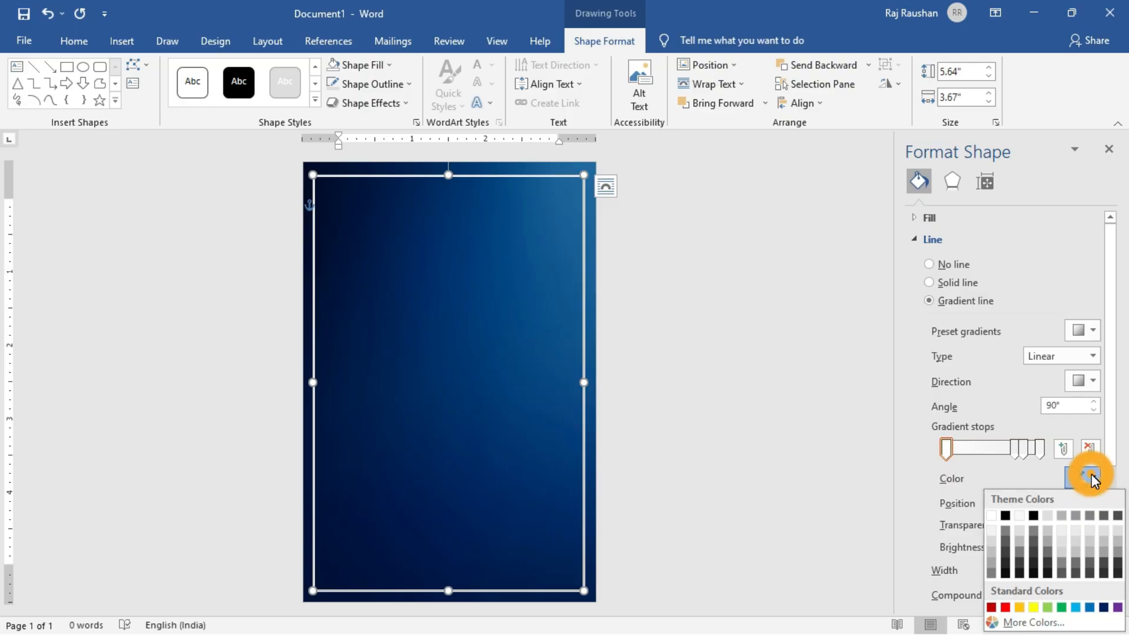
left_click(1033, 608)
Rearrange the outline's gradient stops so yellow begins the 45° linear gradient, and close the shape formatting settings.
mouse_move(1015, 450)
left_mouse_down()
mouse_move(951, 448)
mouse_move(994, 450)
left_mouse_up()
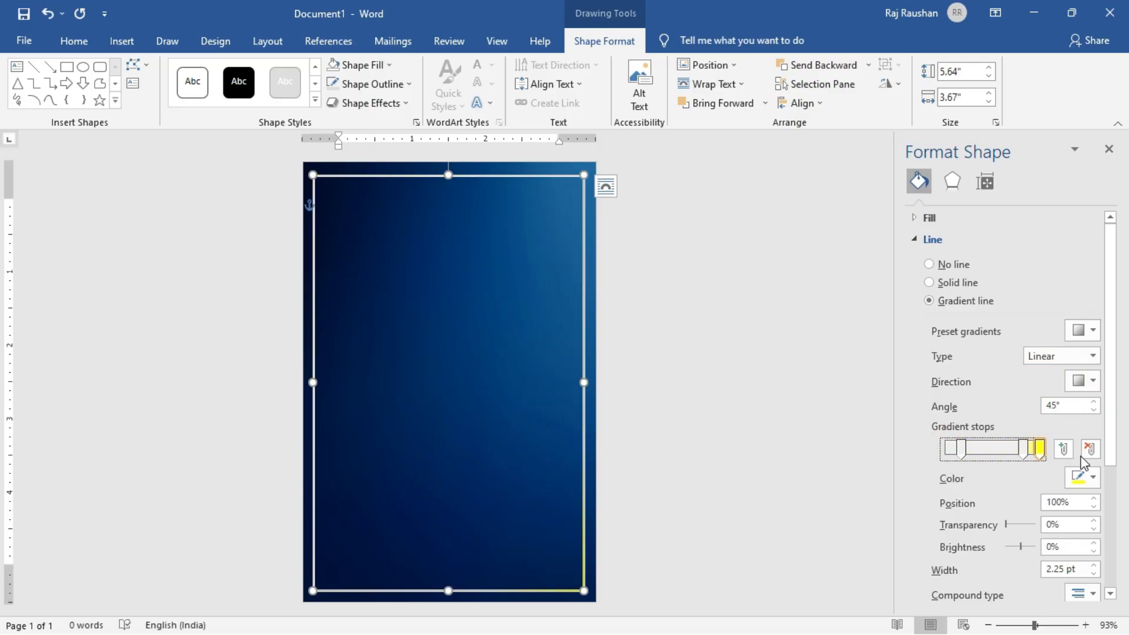
left_click_drag(1054, 459, 1006, 454)
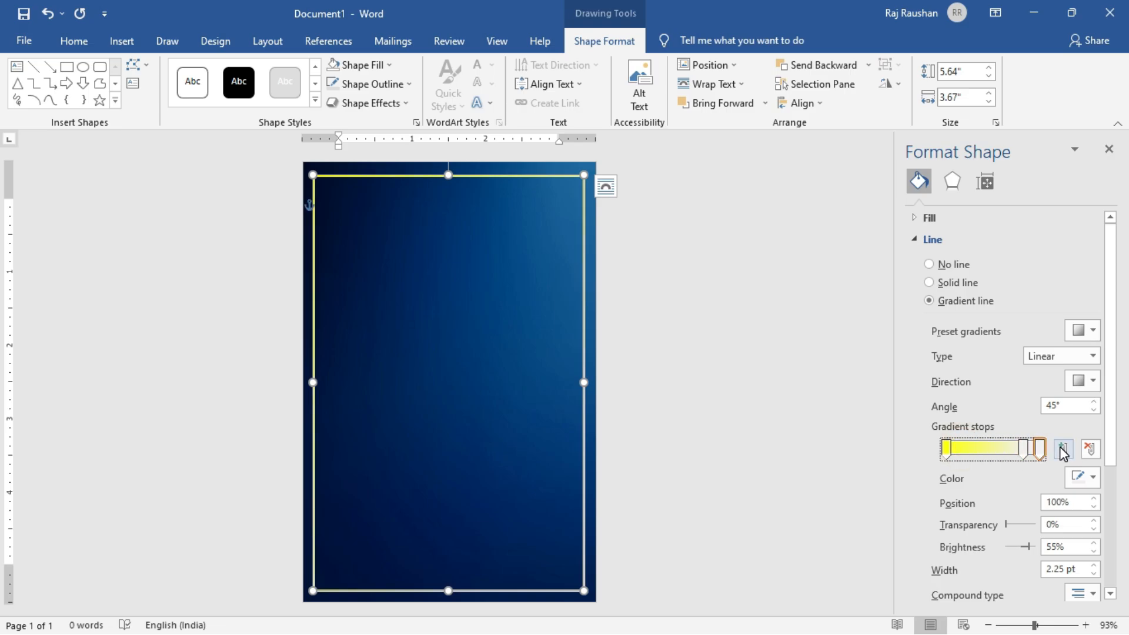
left_click(1109, 149)
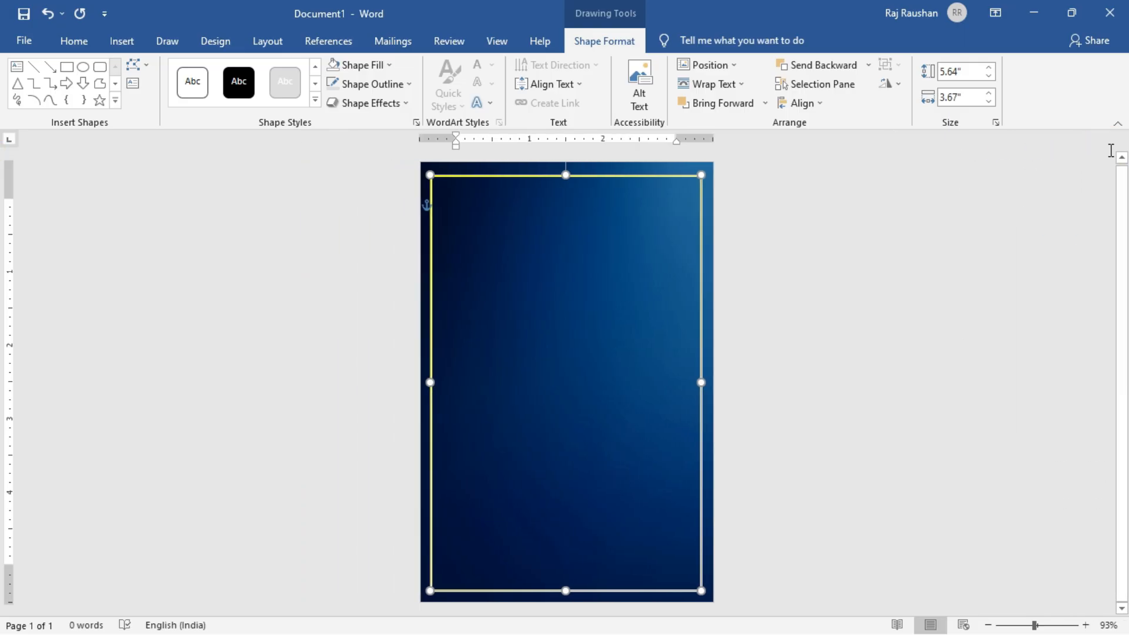
left_click(899, 289)
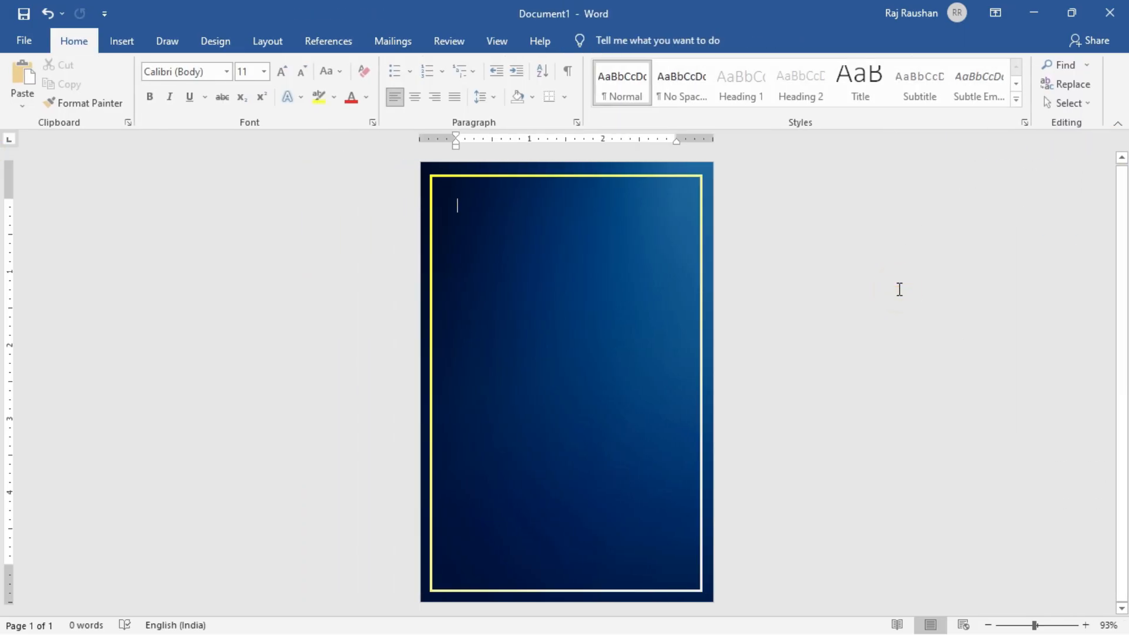
Insert the picture PikPng.com_tattoo-designs-png_920102 from the Downloads folder and set its text wrapping to In Front of Text.
left_click(138, 36)
left_click(173, 93)
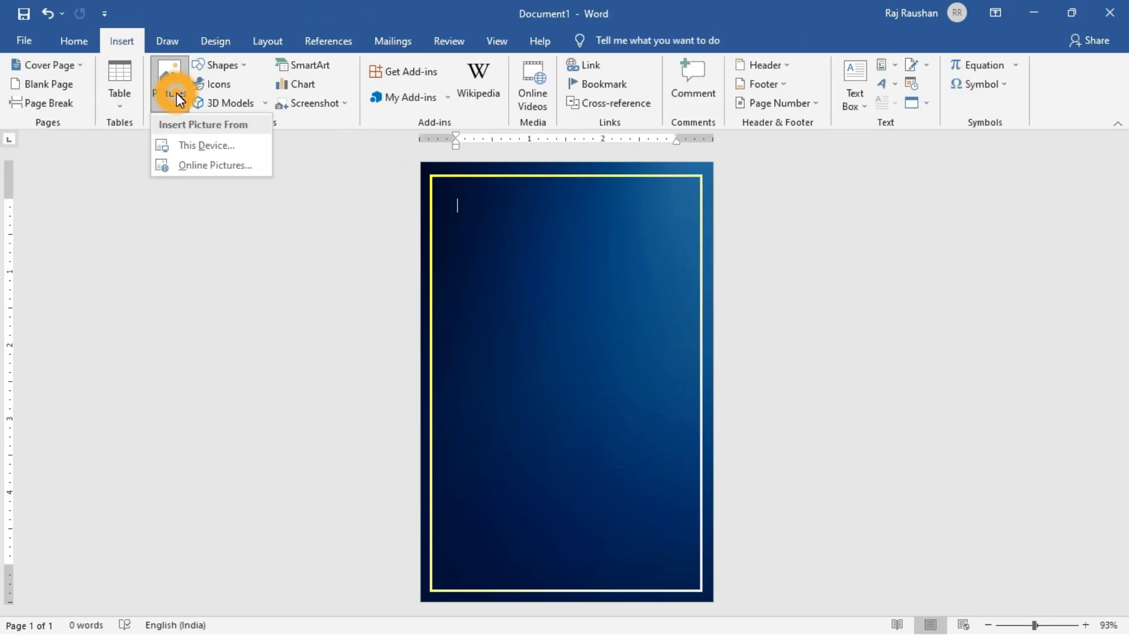
left_click(209, 148)
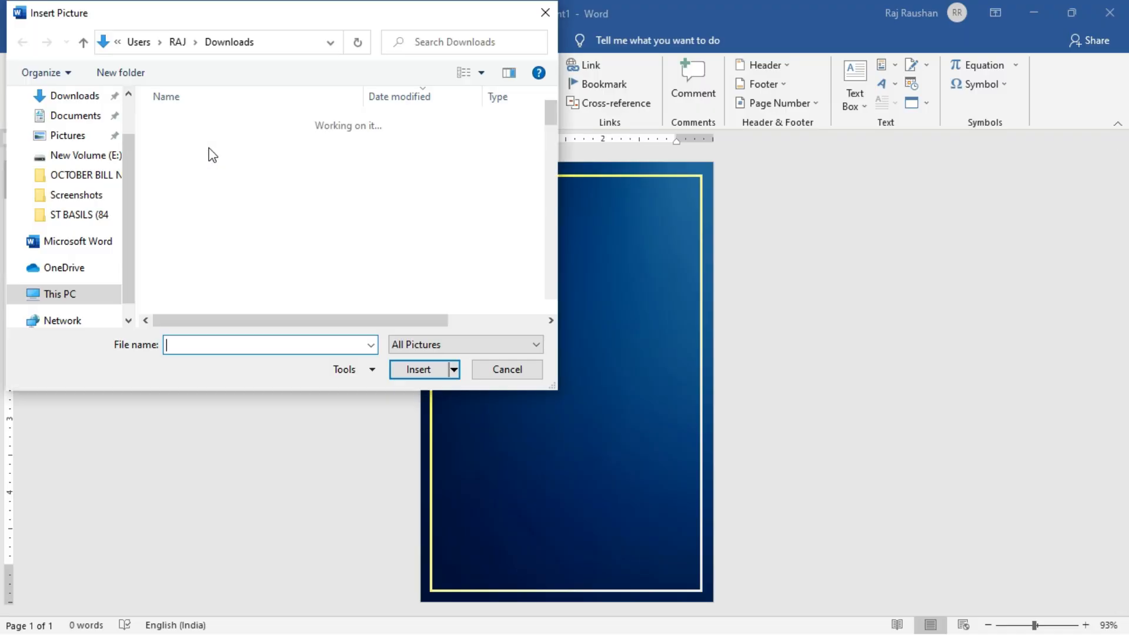
left_click(91, 183)
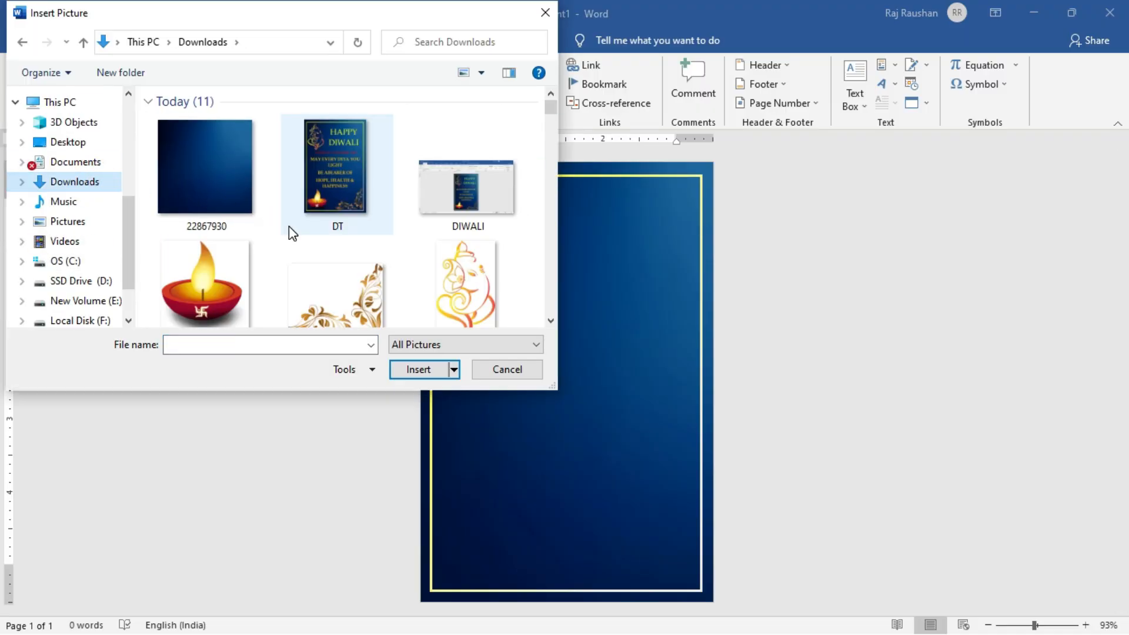
scroll(290, 231, "down", 1)
left_click(324, 264)
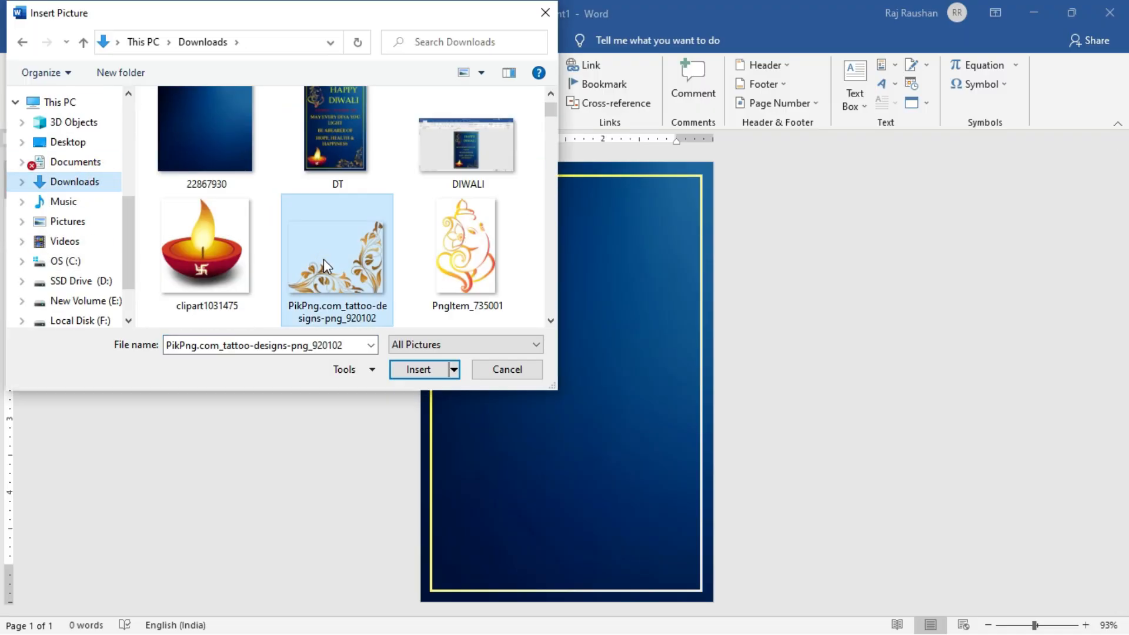
left_click(411, 369)
left_click(763, 84)
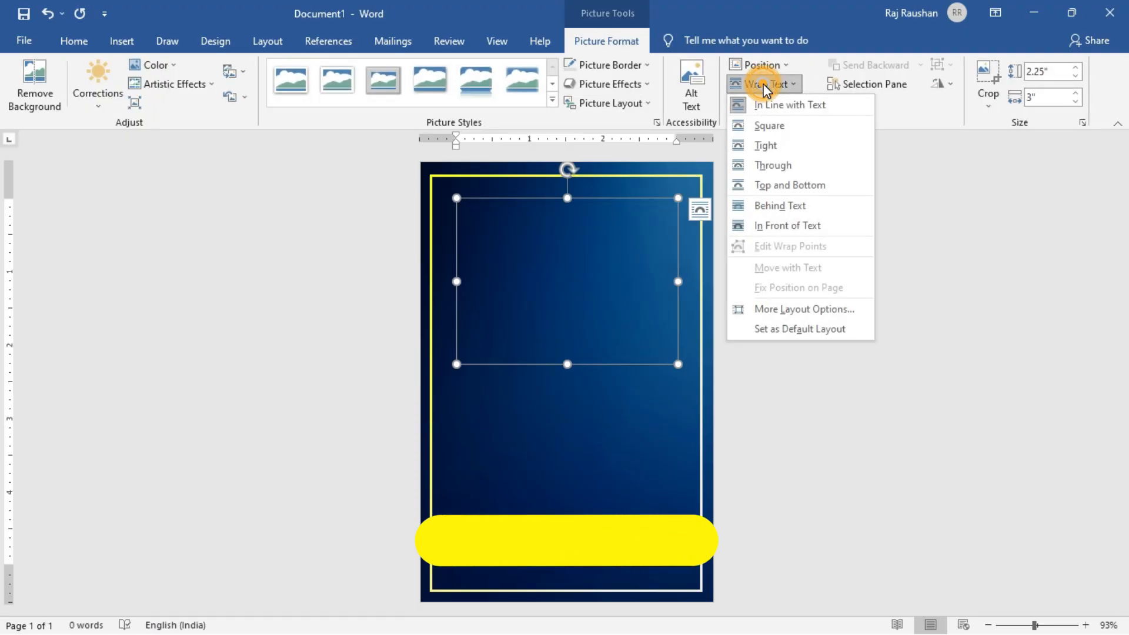
left_click(784, 226)
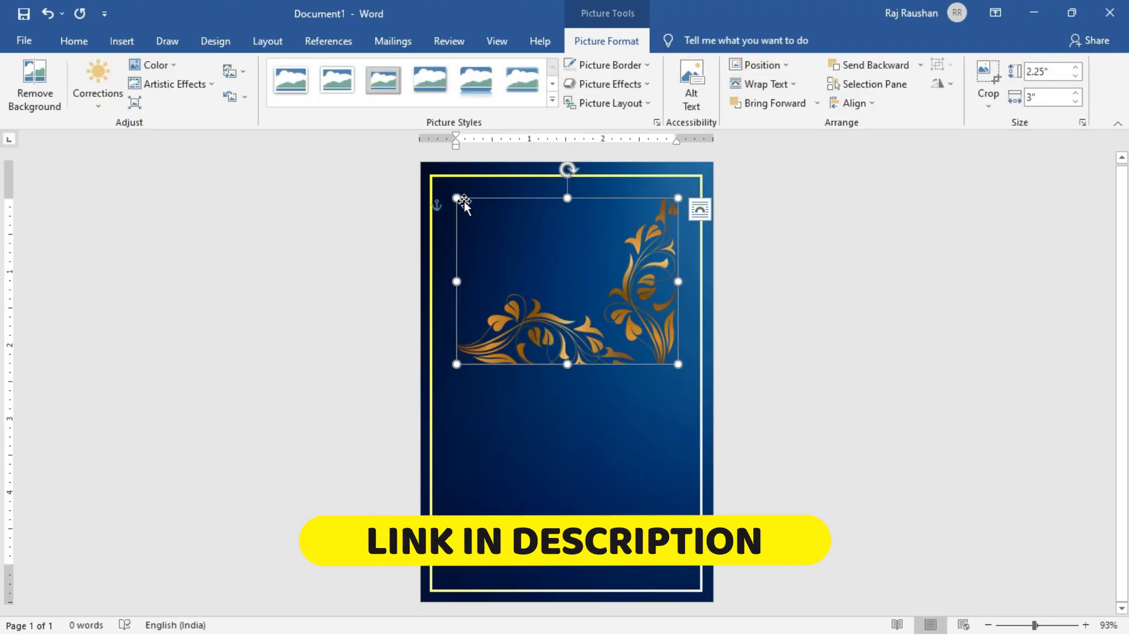
Shrink the floral picture to about 1.15" high by 1.54" wide and move it into the frame's lower-right corner.
left_click_drag(456, 199, 561, 297)
left_click_drag(617, 331, 640, 528)
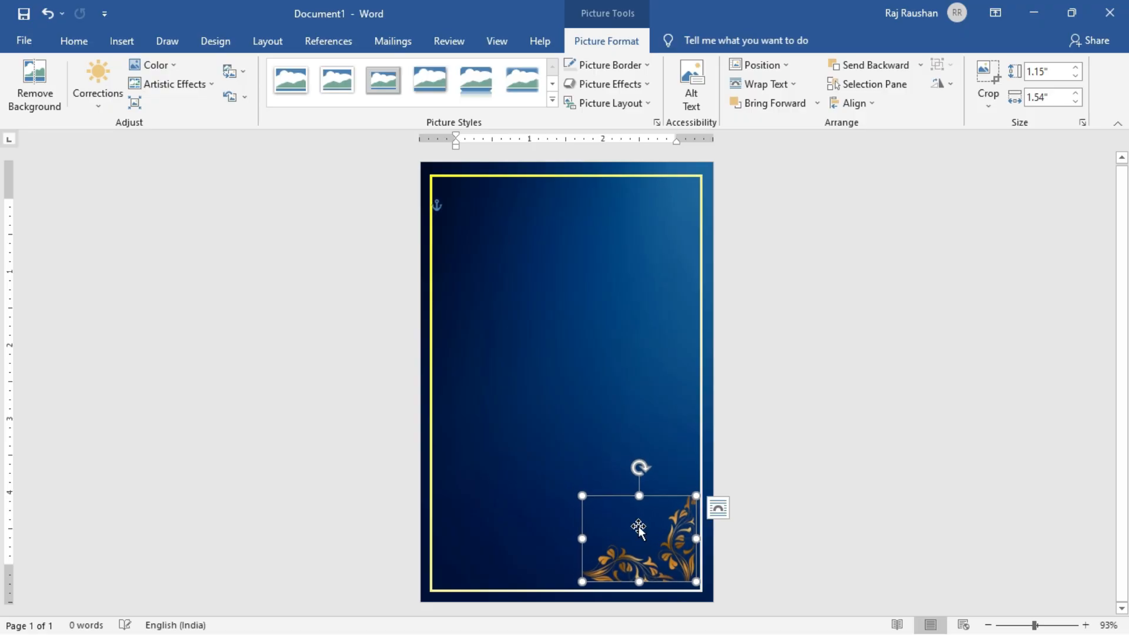
scroll(640, 528, "up", 2, "ctrl")
scroll(638, 528, "down", 1)
key("Down")
key("Down")
key("Down")
key("Down")
key("Down")
key("Down")
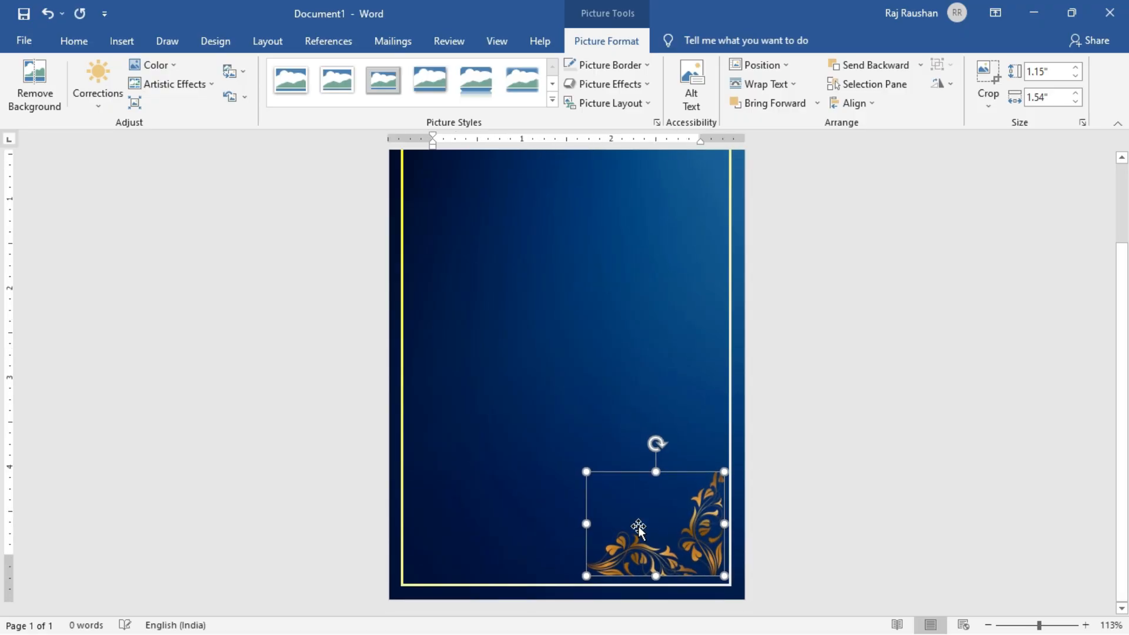
Nudge the floral picture closer to the frame's corner and enlarge it slightly from its upper-left corner.
key("Right")
key("Right")
key("Down")
key("Down")
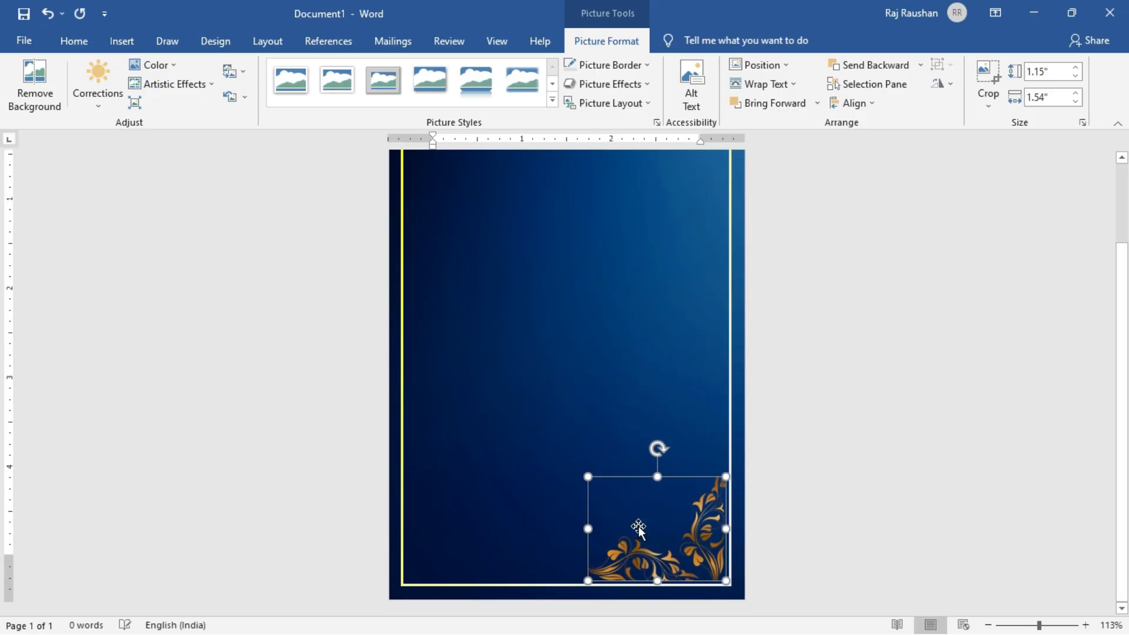
key("Right")
left_click_drag(586, 476, 576, 463)
left_click(824, 419)
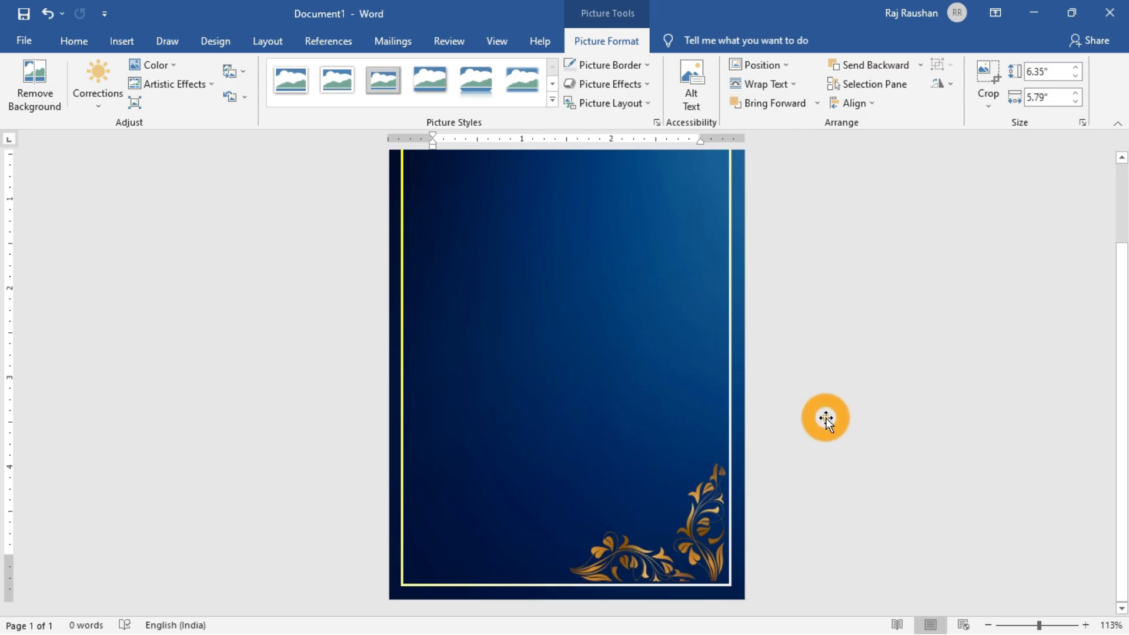
Insert the Ganesha picture PngItem_735001 from the Downloads folder and set its text wrapping to In Front of Text.
left_click(64, 38)
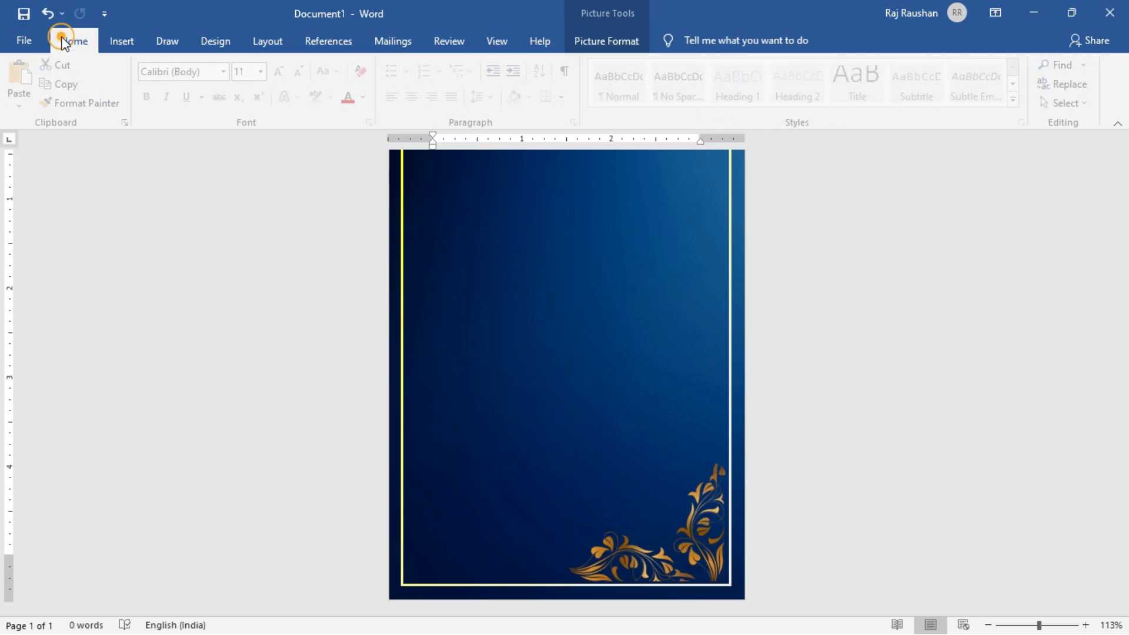
left_click(113, 36)
left_click(177, 106)
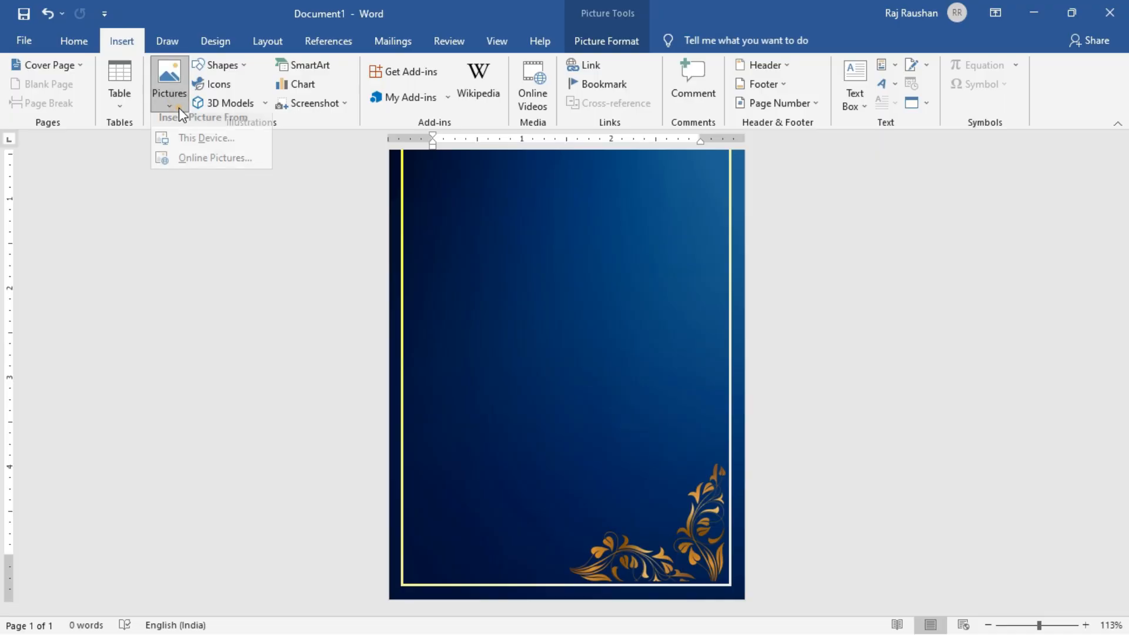
left_click(199, 138)
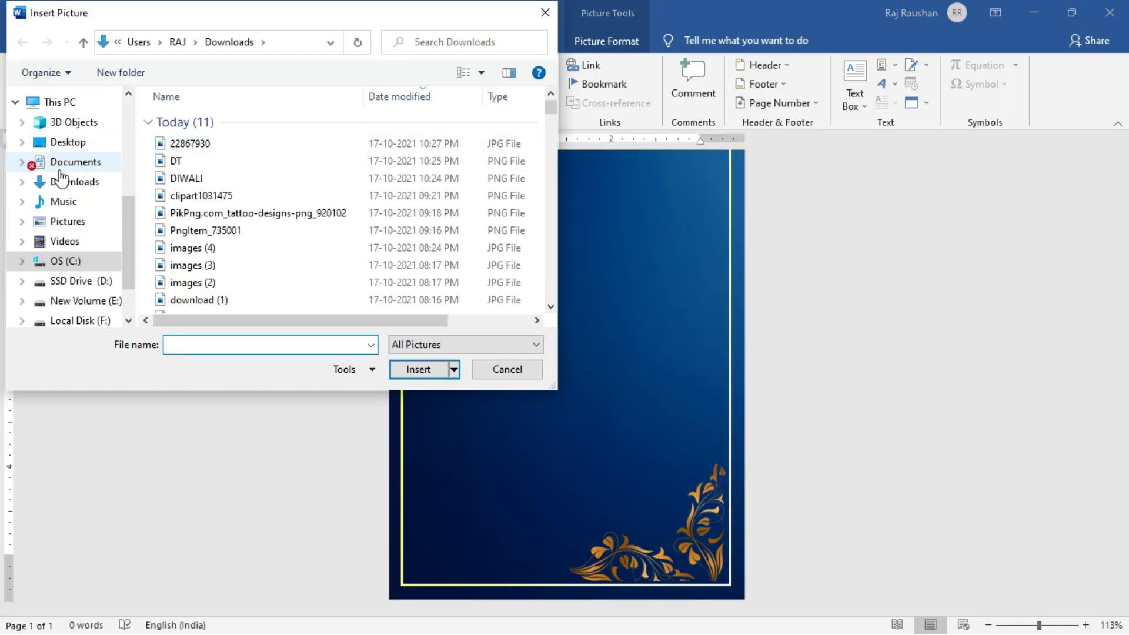
left_click(60, 182)
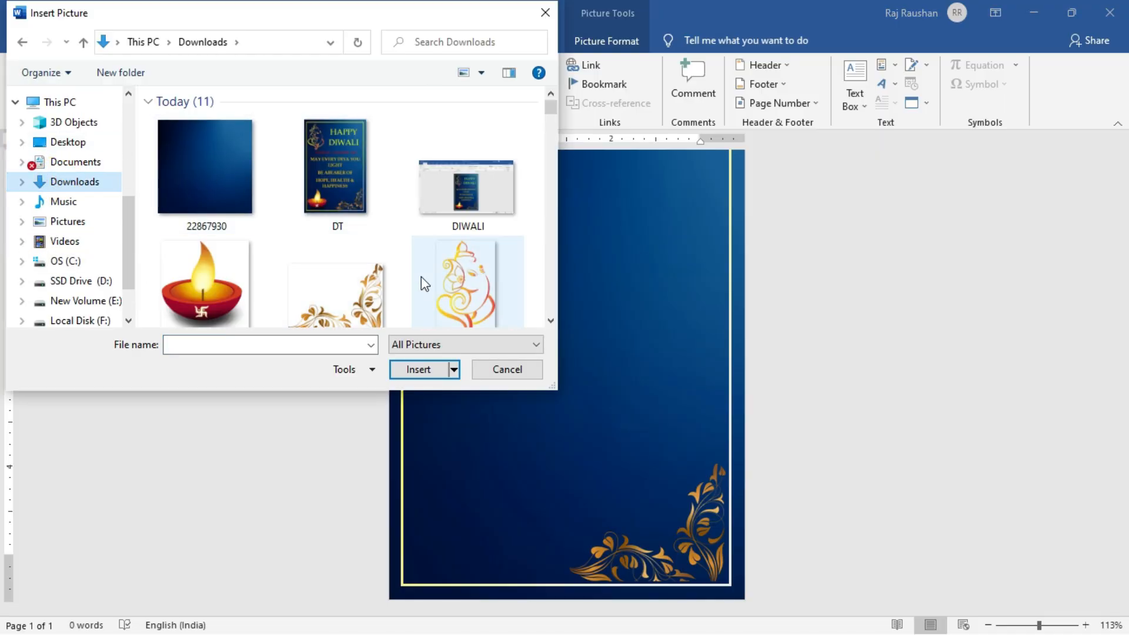
left_click(447, 284)
left_click(418, 370)
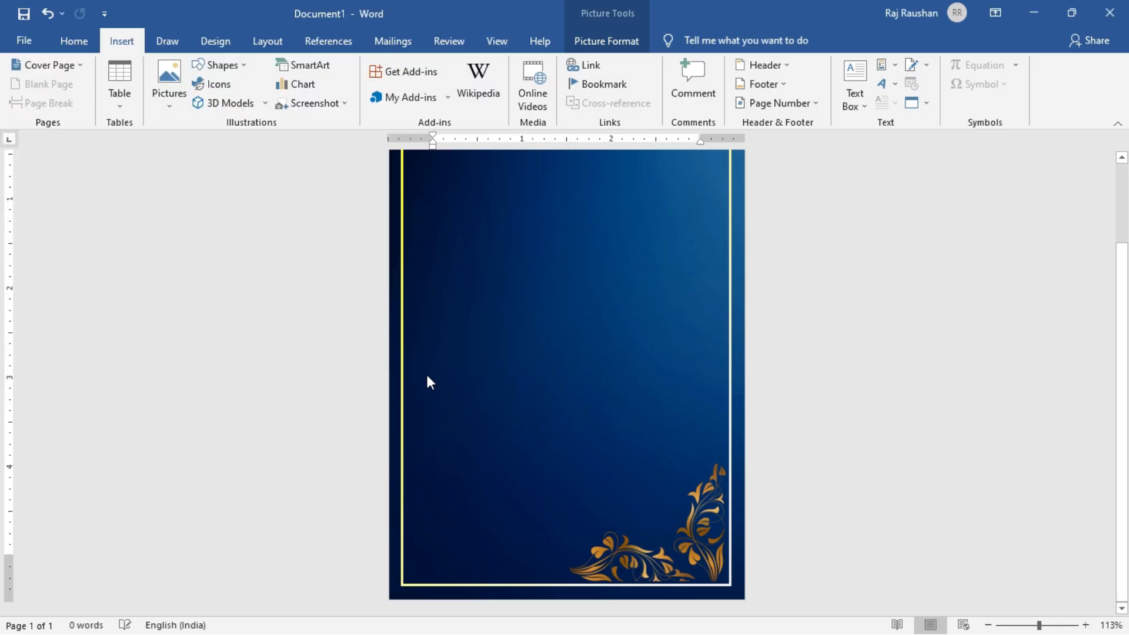
left_click(768, 84)
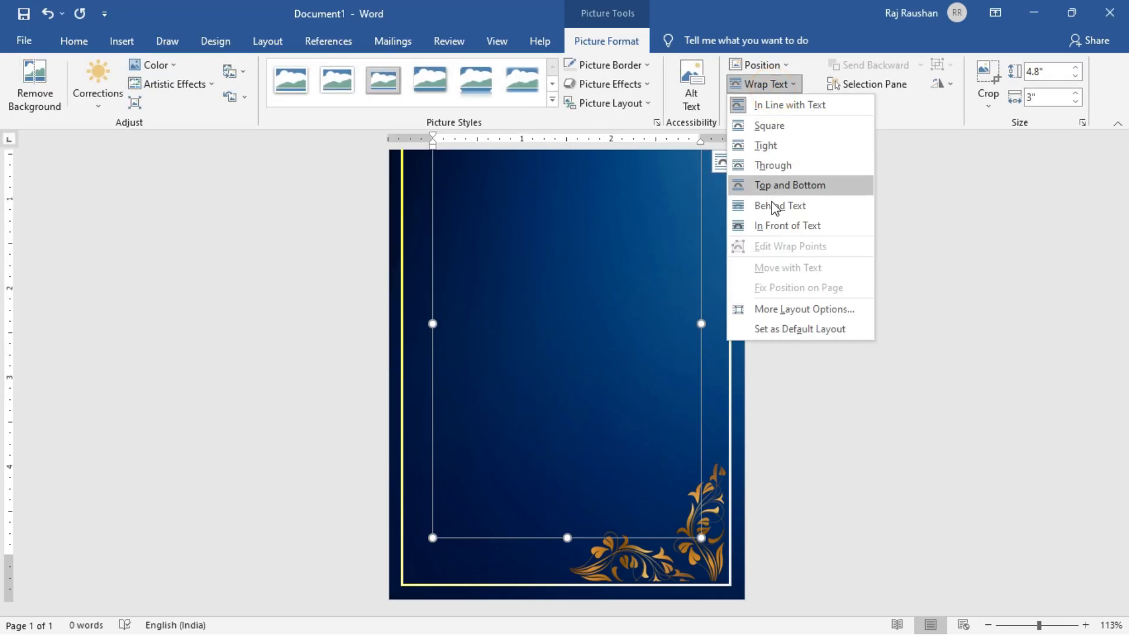
left_click(773, 226)
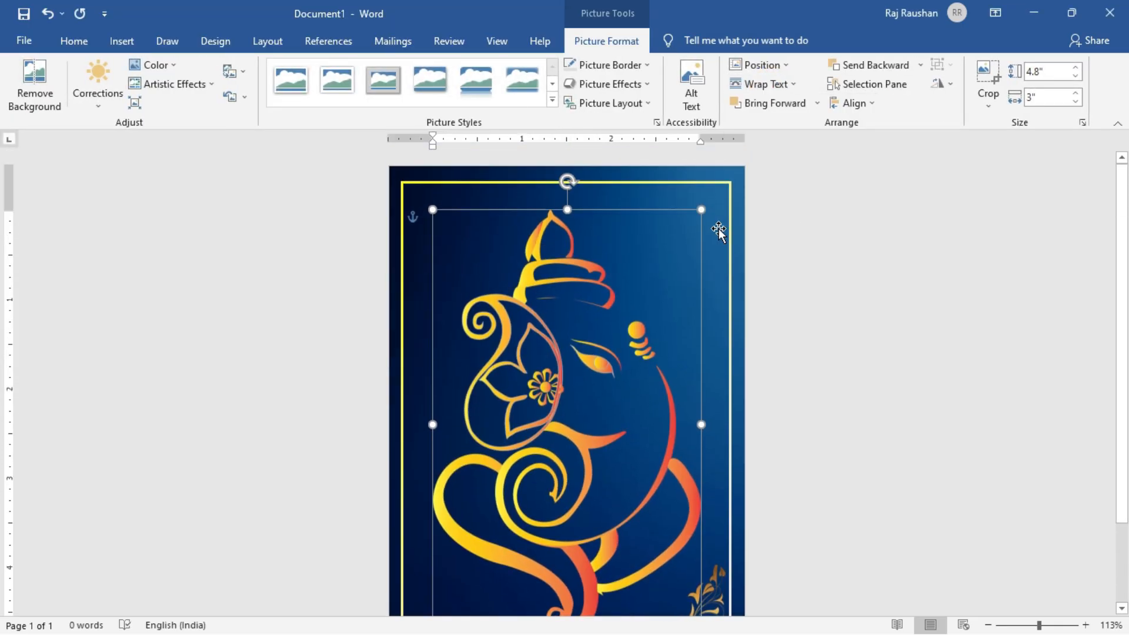
Shrink the Ganesha picture to about 1.87" high by 1.17" wide and move it to the page's upper-left area.
left_click_drag(703, 207, 567, 420)
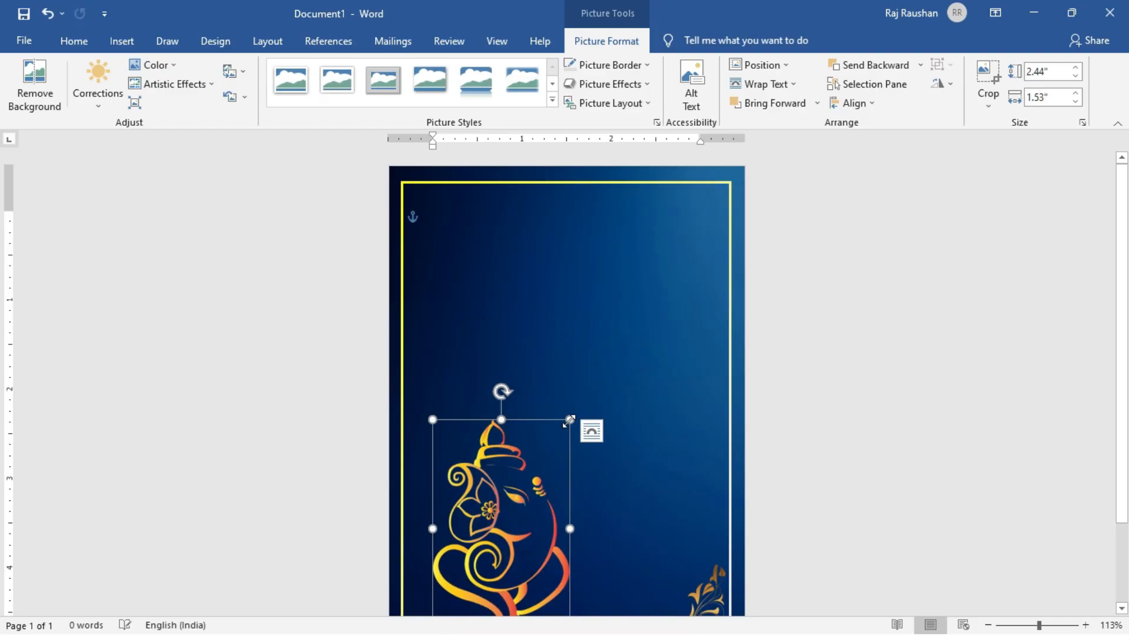
left_click_drag(482, 493, 466, 267)
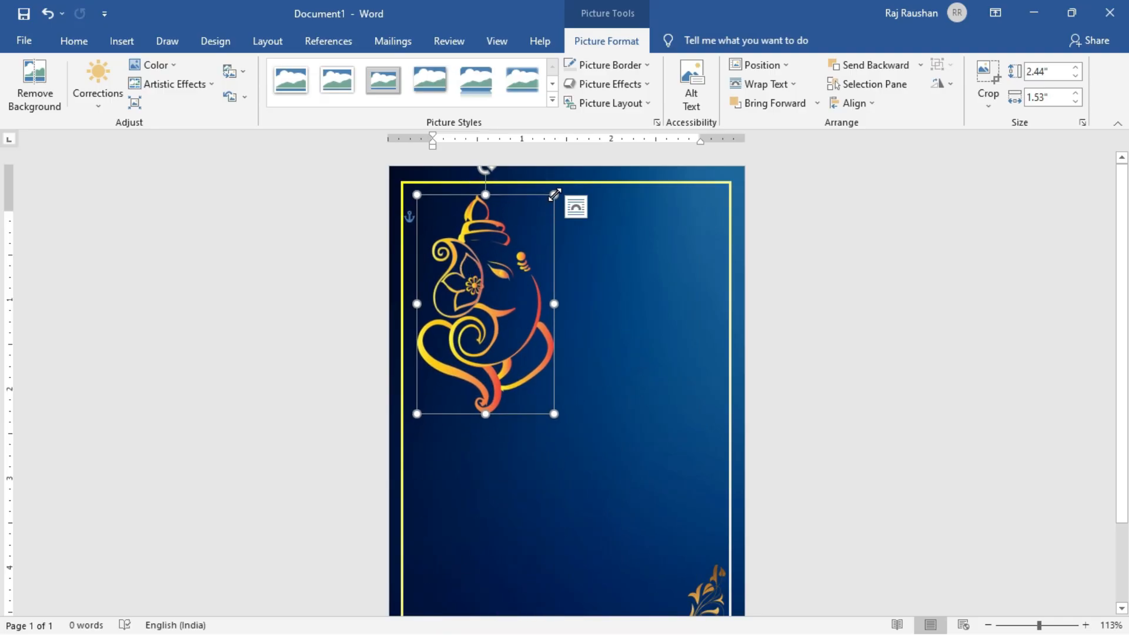
left_click_drag(554, 195, 488, 312)
left_click_drag(461, 351, 515, 353)
Fine-tune the Ganesha picture's position just inside the frame's upper-left corner and deselect it.
key("Left")
key("Left")
key("Left")
key("Left")
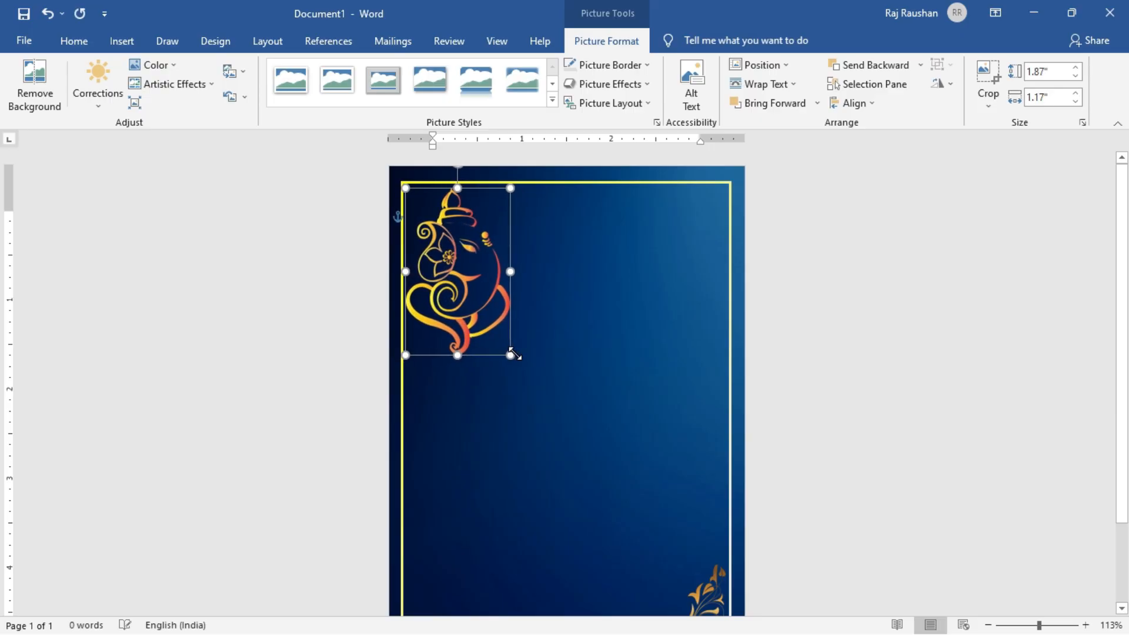
key("Right")
key("Right")
key("Right")
key("Down")
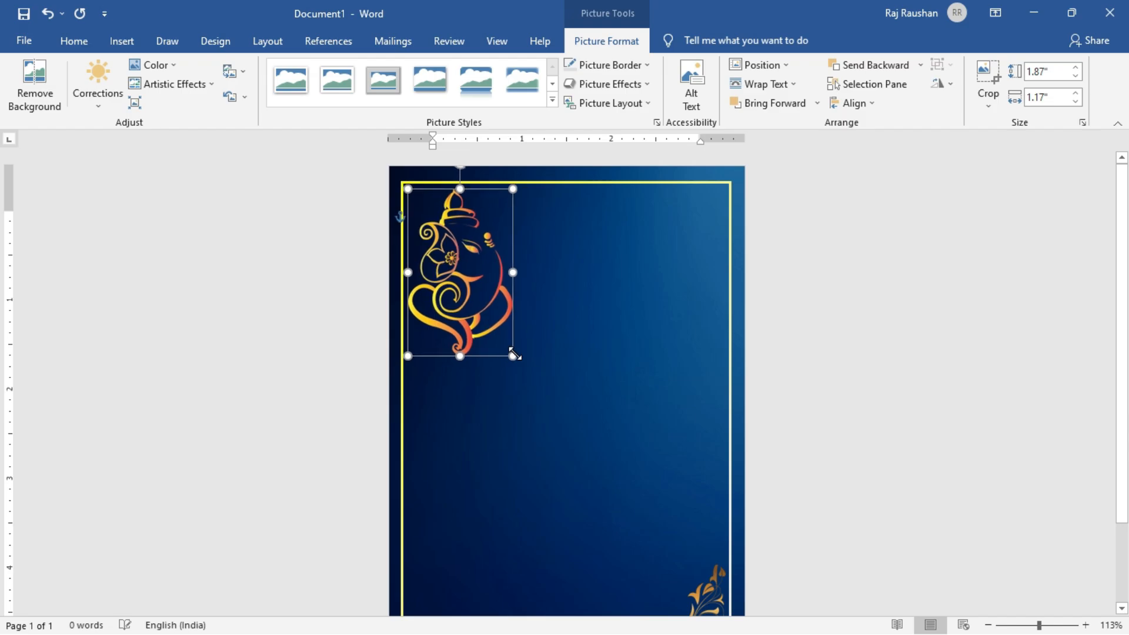
left_click(791, 302)
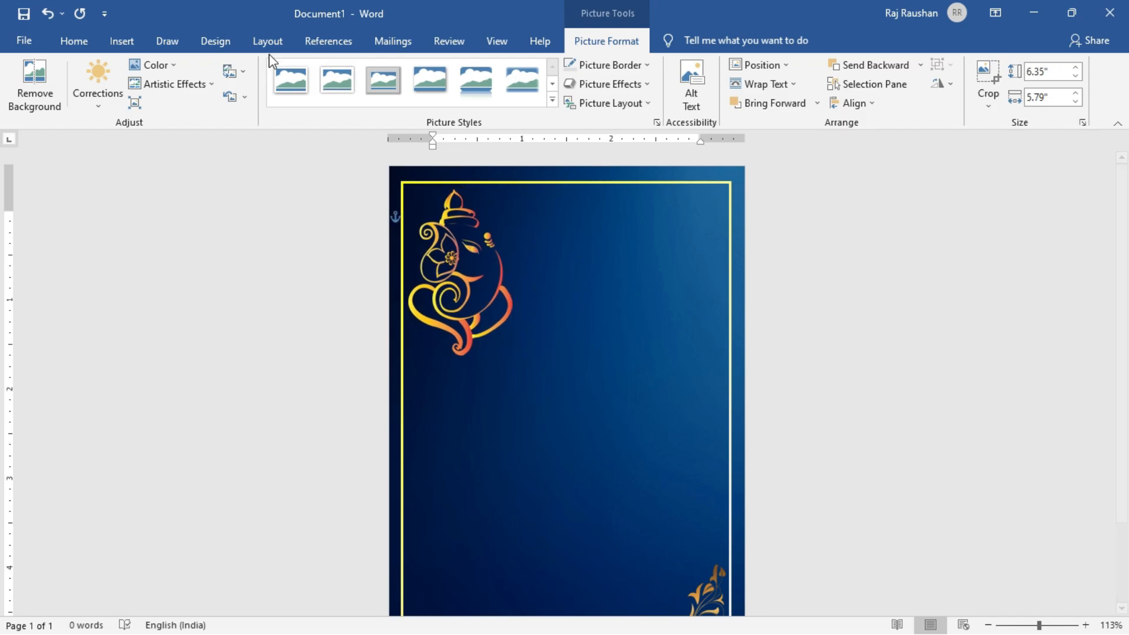
Insert the oil lamp picture clipart1031475 from the Downloads folder and set its text wrapping to In Front of Text.
left_click(120, 49)
left_click(171, 104)
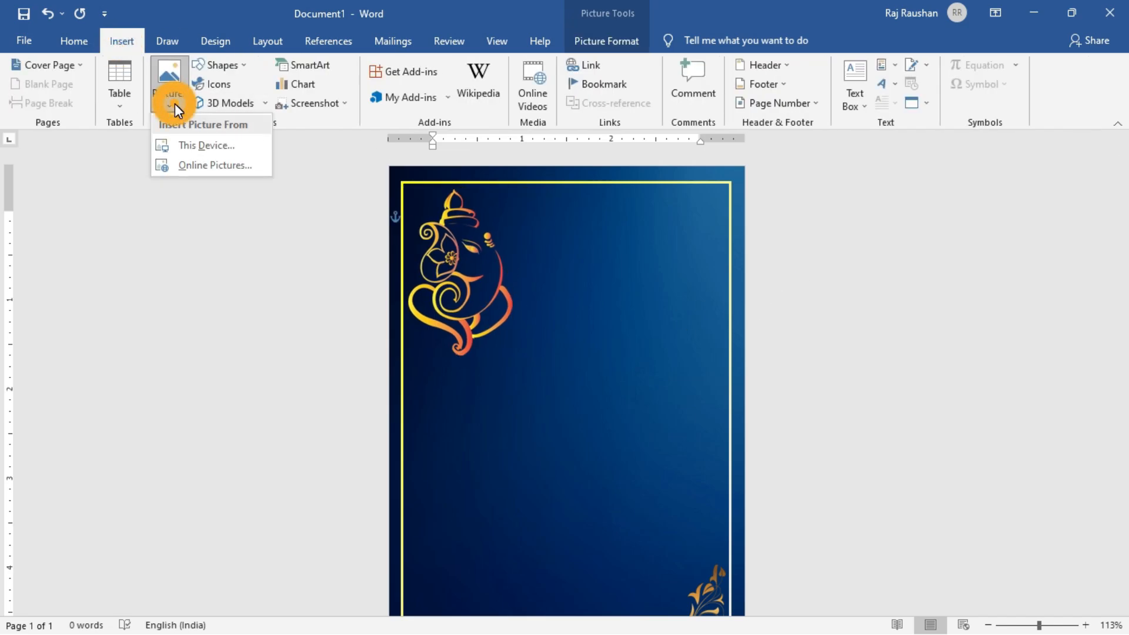
left_click(207, 152)
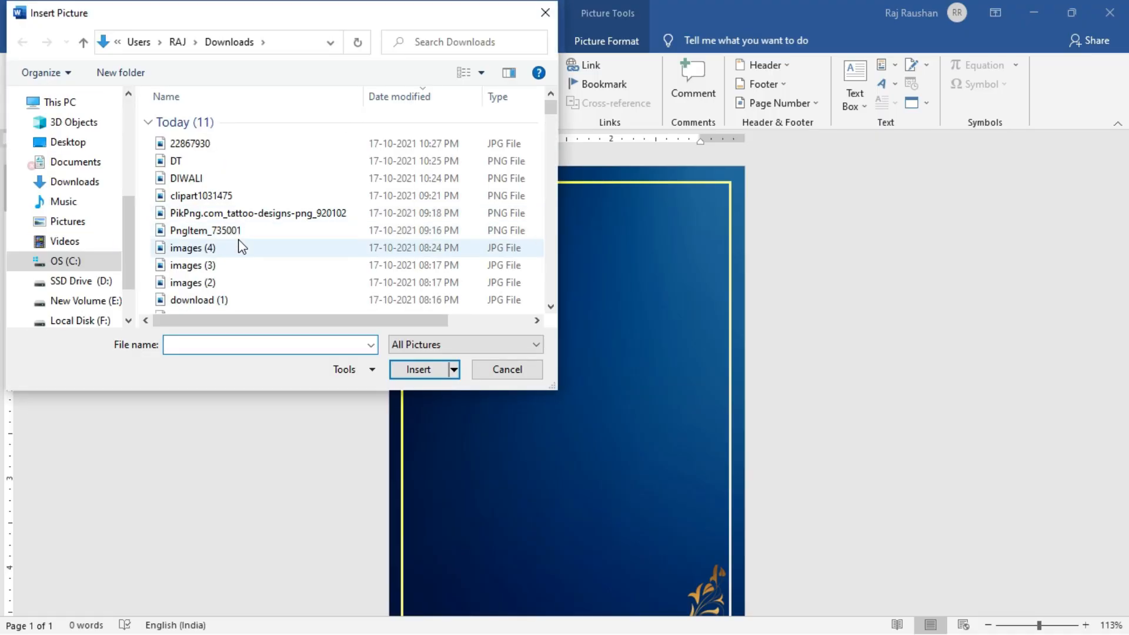
left_click(94, 184)
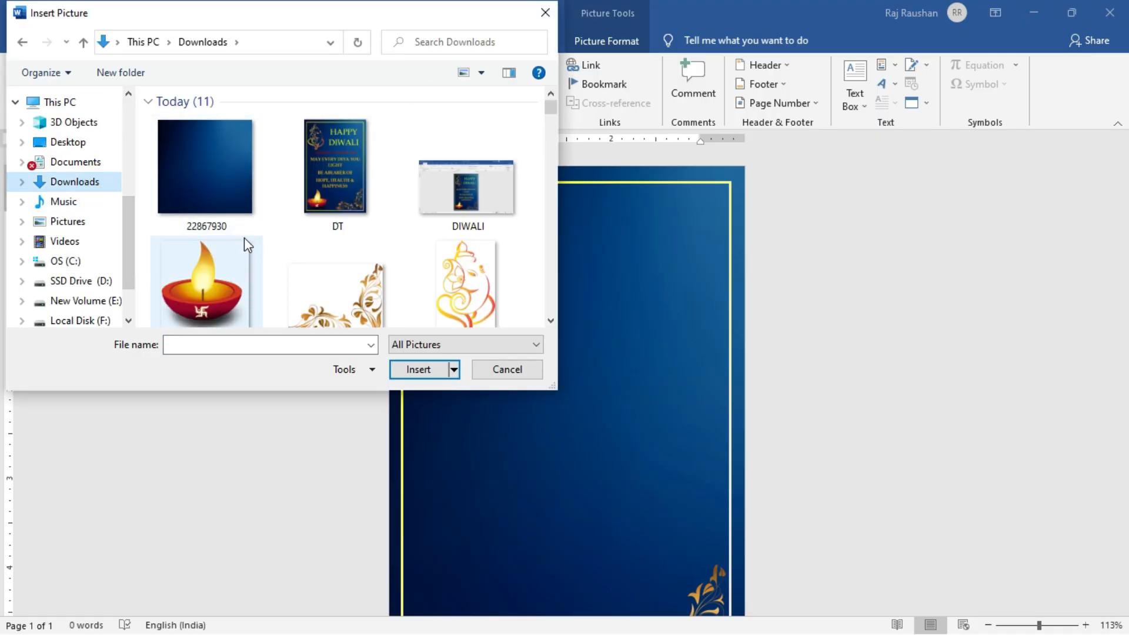
left_click(230, 262)
left_click(418, 369)
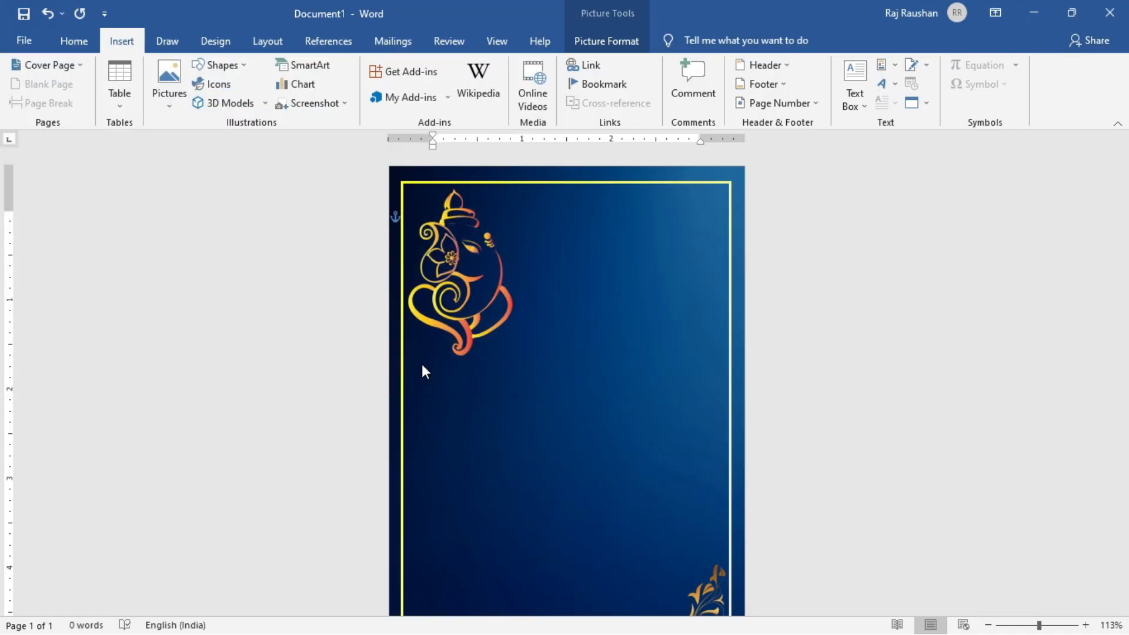
left_click(767, 84)
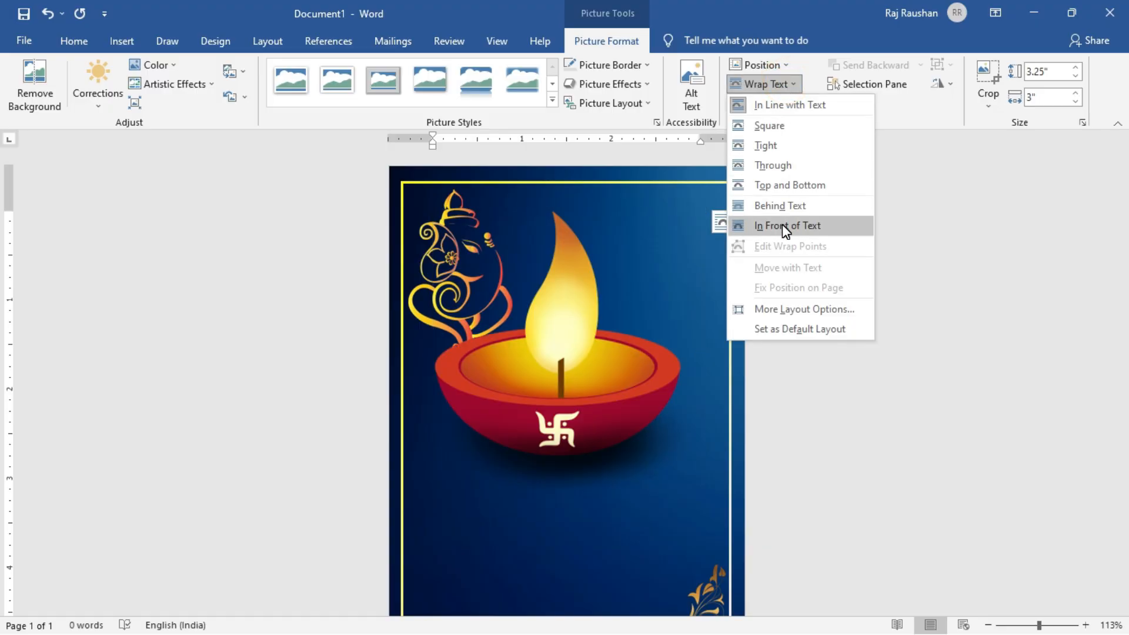
left_click(782, 224)
Shrink the oil lamp picture to about 1.55" high by 1.43" wide and move it to the frame's lower-left corner.
scroll(786, 328, "down", 3)
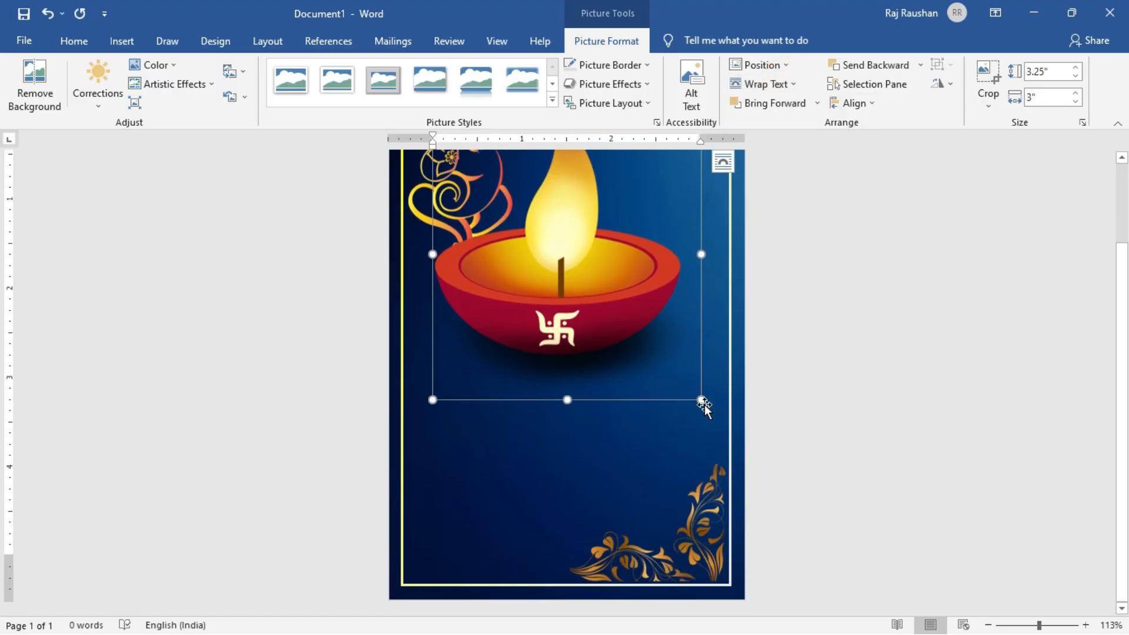
left_click_drag(702, 395, 670, 477)
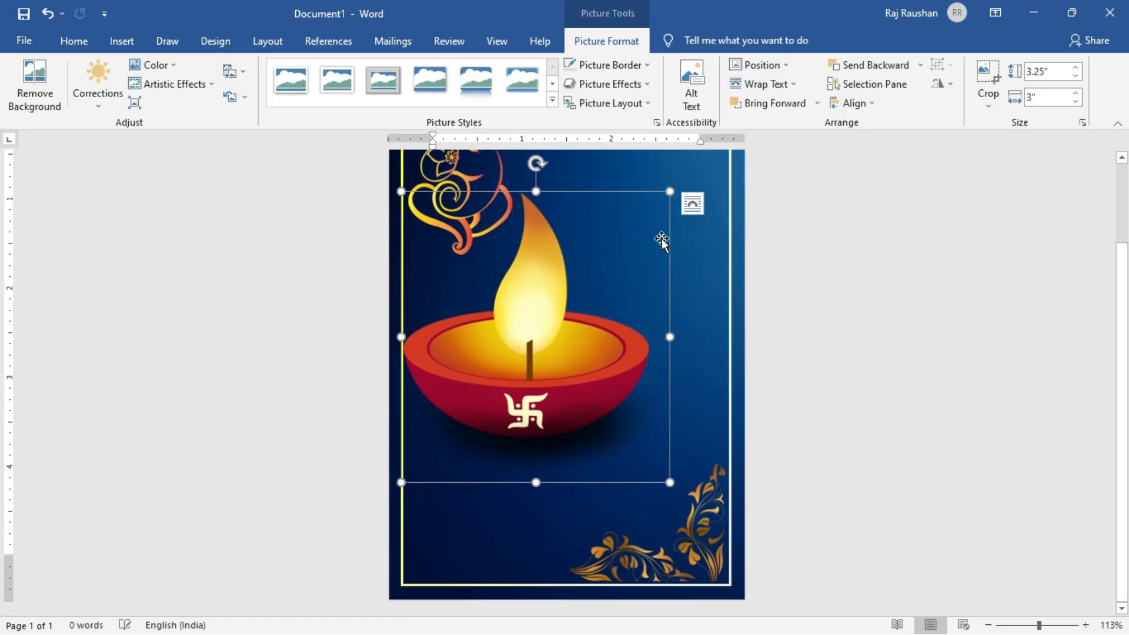
left_click_drag(670, 191, 537, 335)
left_click_drag(495, 403, 505, 508)
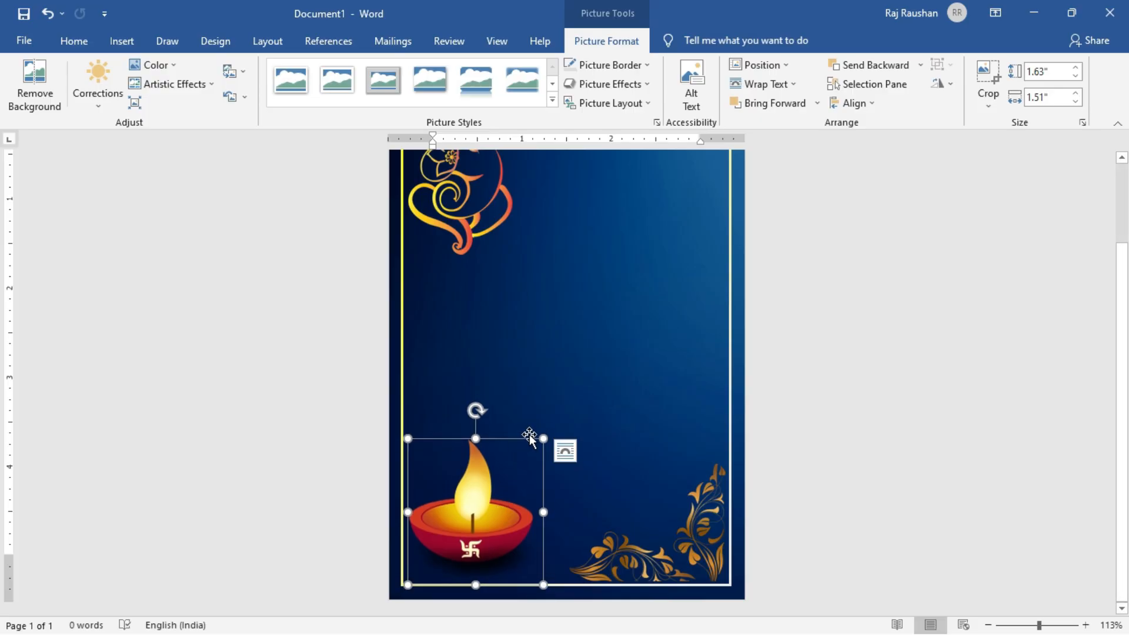
left_click_drag(542, 438, 537, 446)
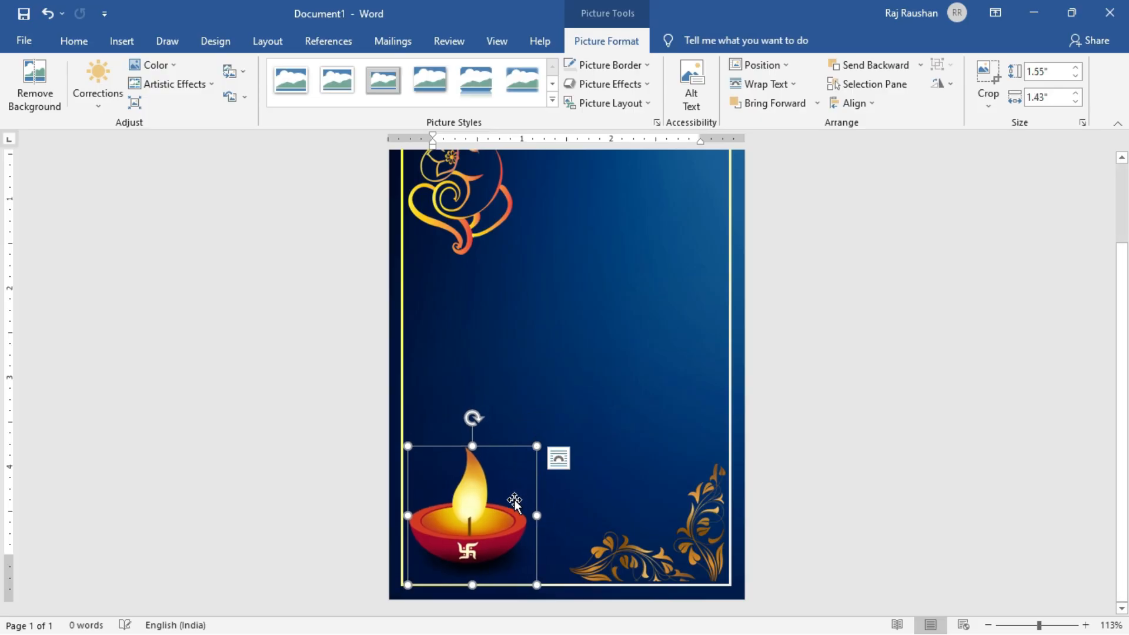
Nudge the oil lamp picture slightly closer to the frame's lower-left corner and deselect it.
key("Down")
key("Down")
key("Down")
key("Down")
key("Down")
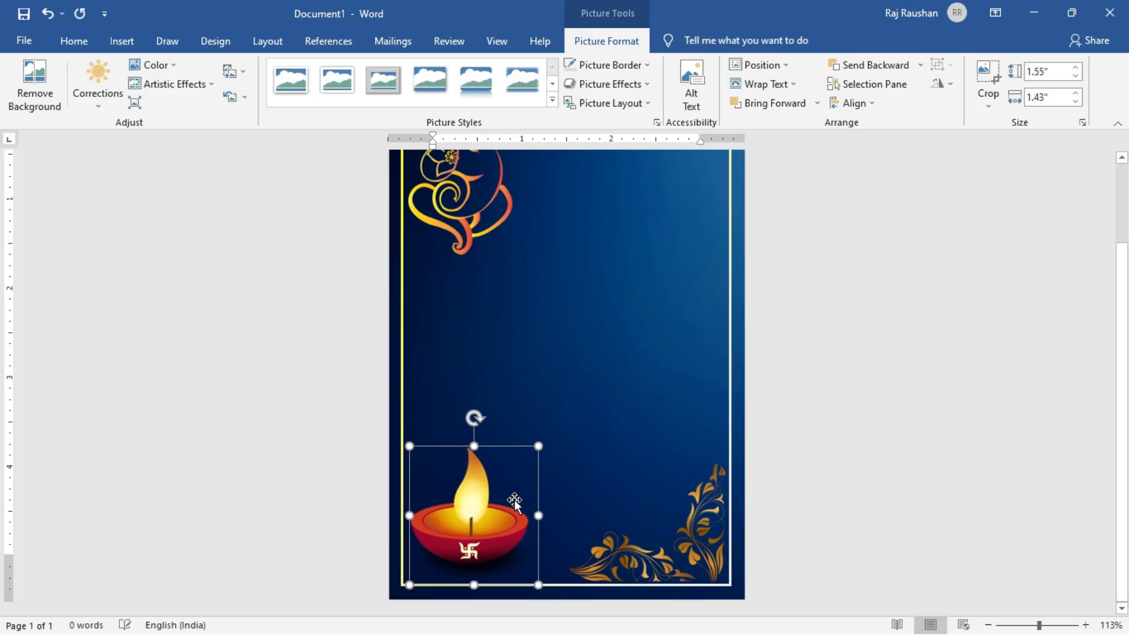
key("Down")
key("Down")
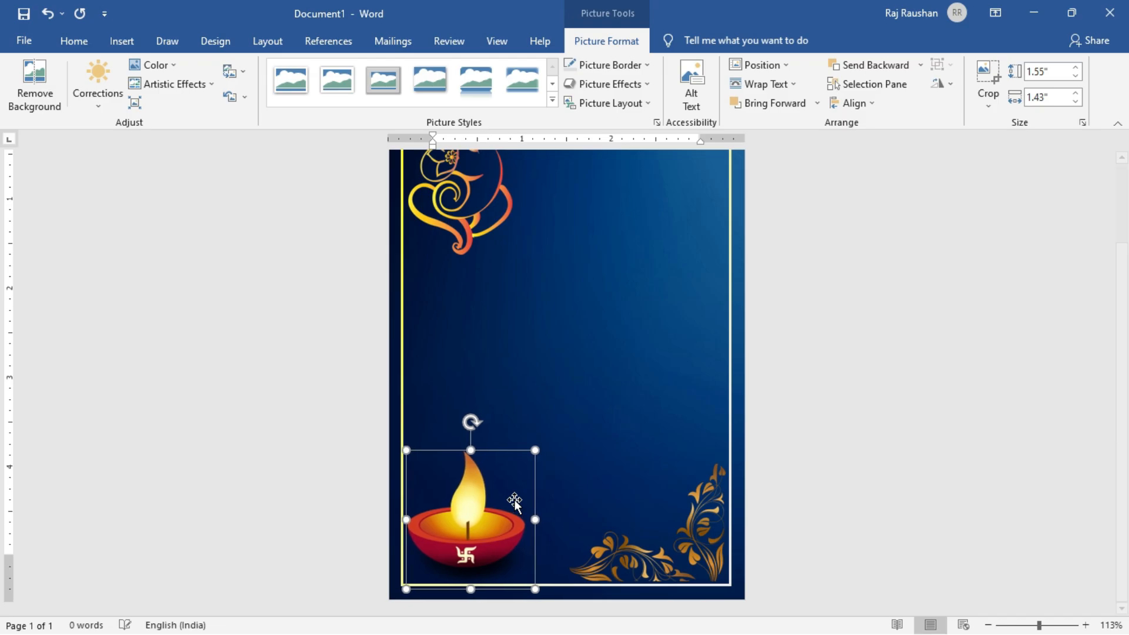
left_click(921, 448)
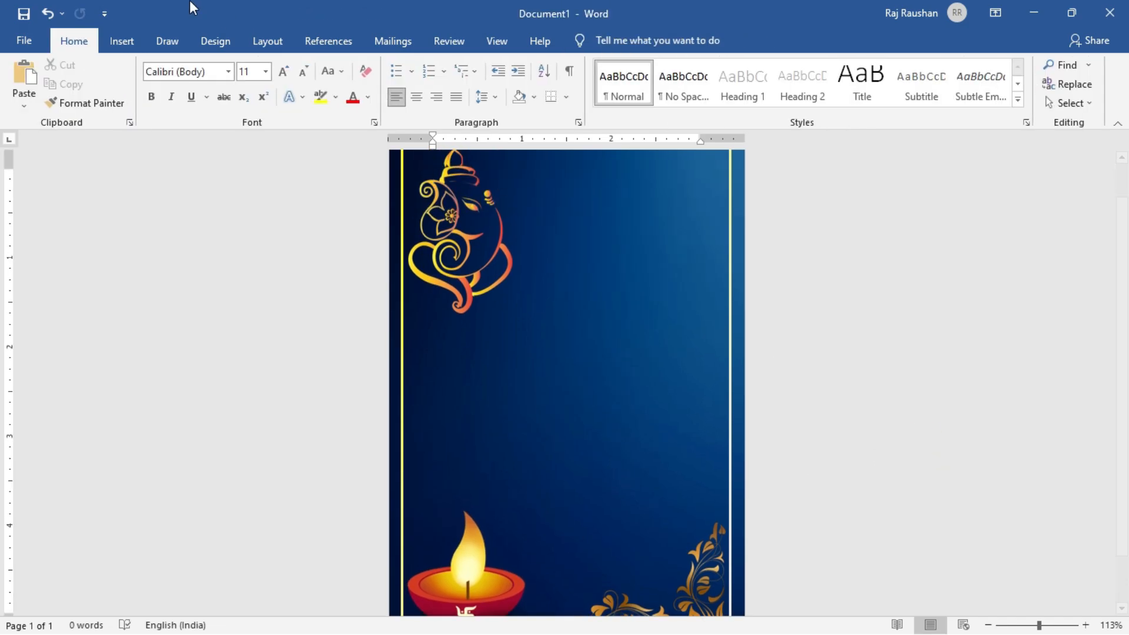
Insert a WordArt text box in the plain black fill style.
left_click(122, 41)
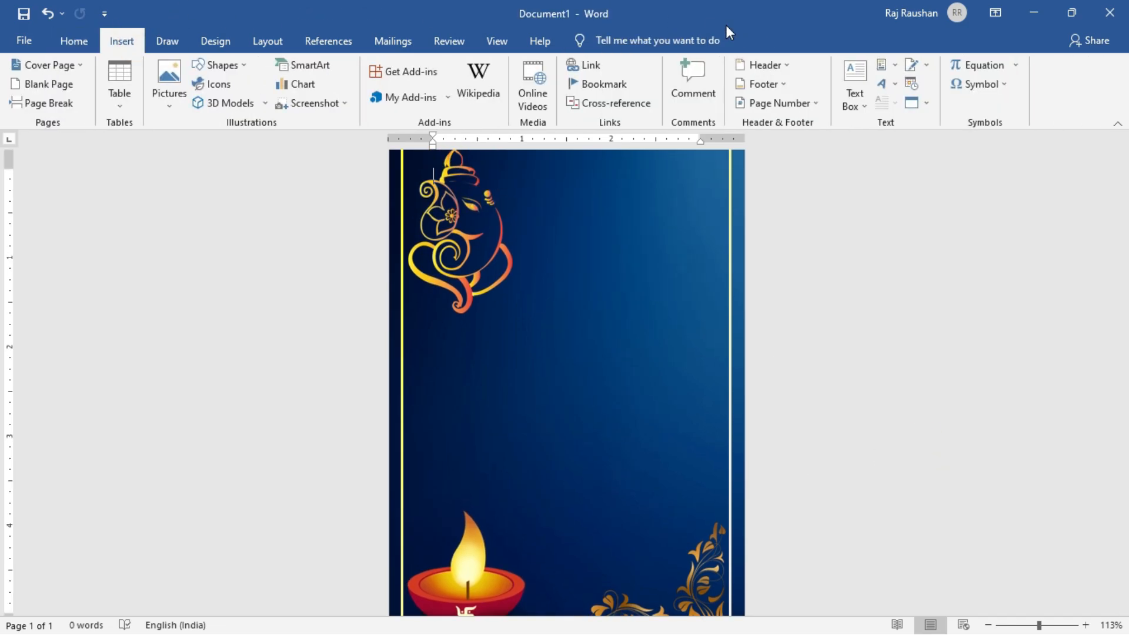
left_click(884, 86)
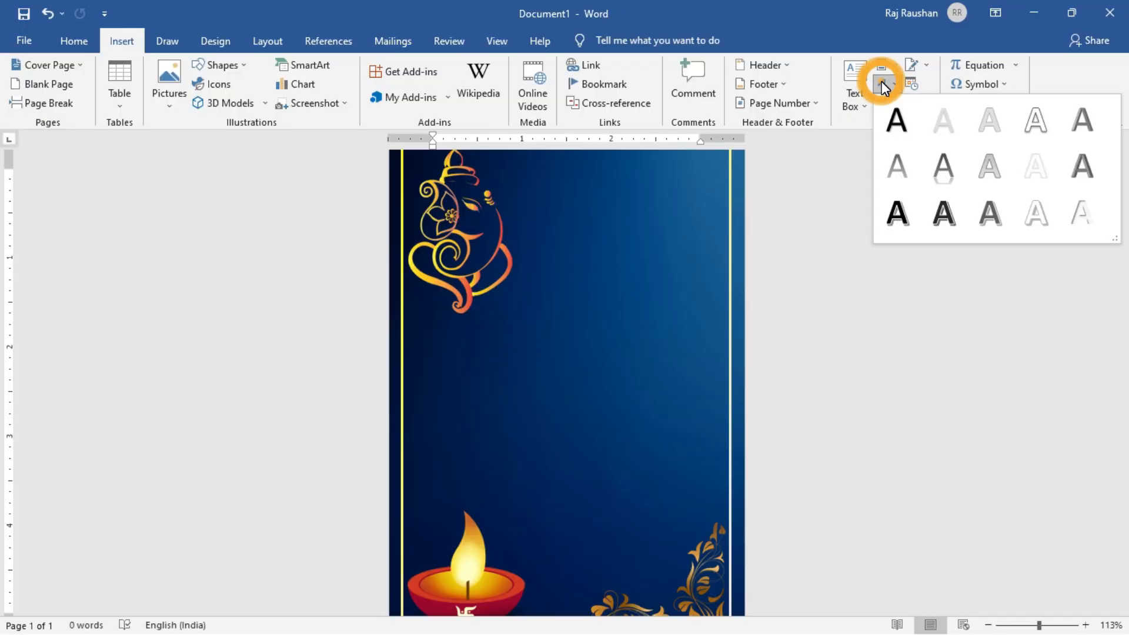
left_click(896, 120)
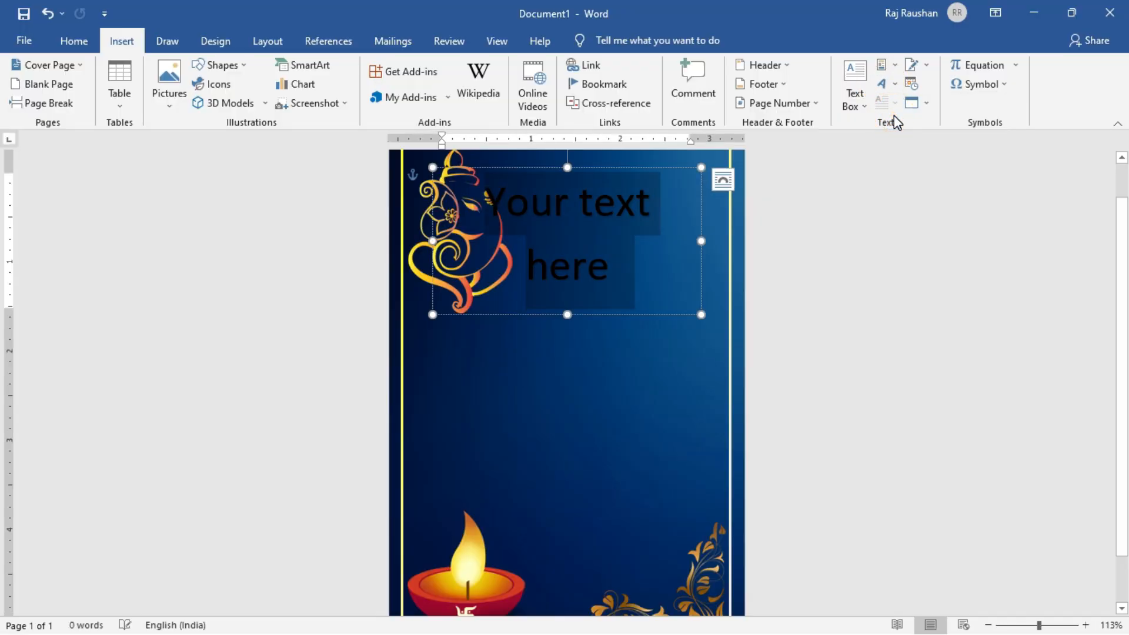
left_click(121, 42)
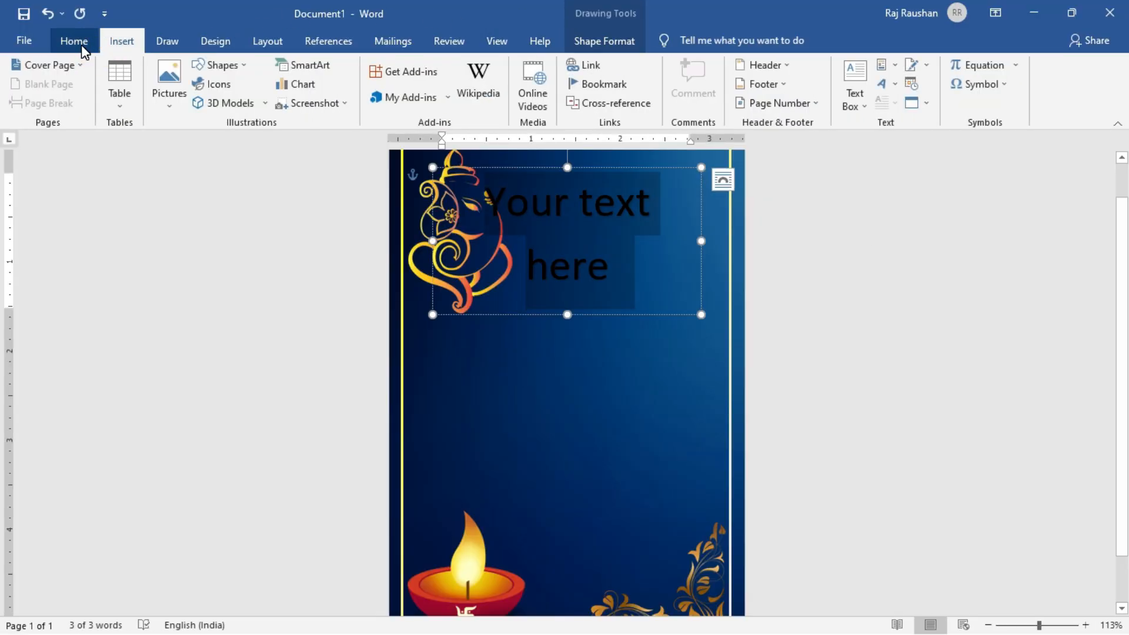
Apply the No Spacing style to the WordArt and move it to the right of the Ganesha picture.
left_click(75, 42)
left_click(691, 86)
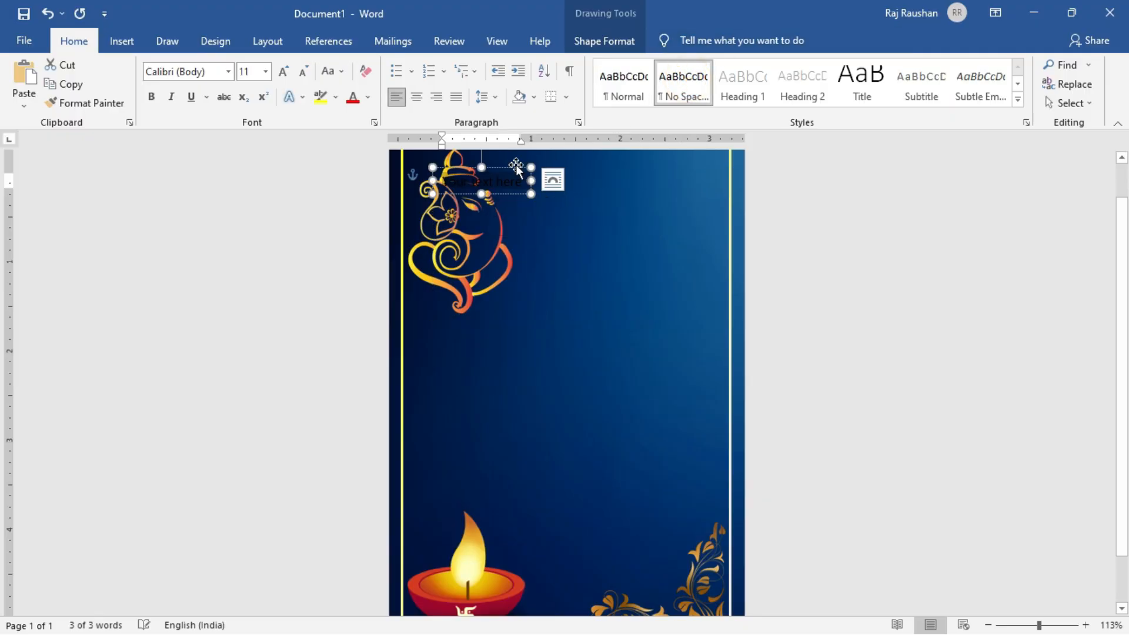
left_click_drag(512, 194, 622, 239)
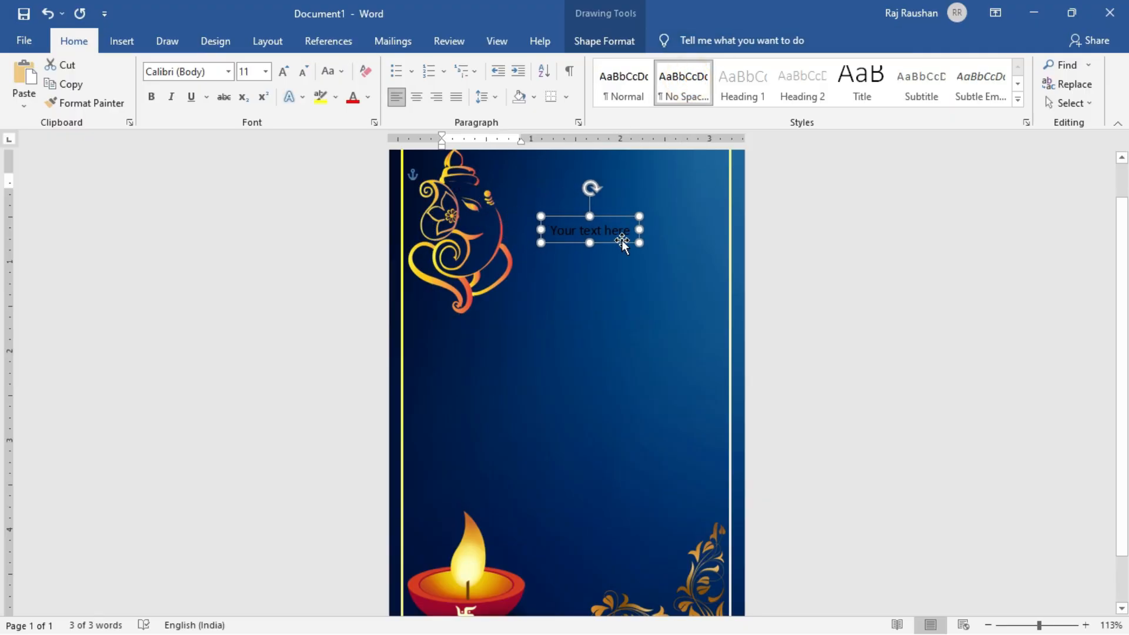
Replace the WordArt placeholder text with HAPPY DIWALI and enlarge its font to 20 pt.
scroll(622, 240, "up", 5)
left_click(655, 238)
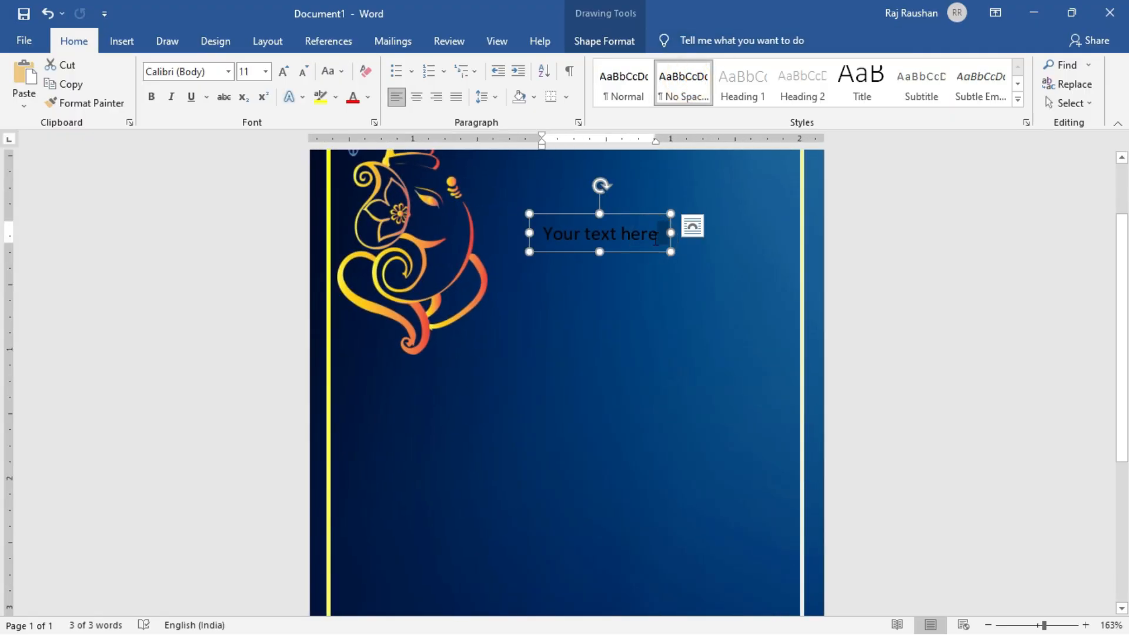
triple_click(655, 238)
type("HA")
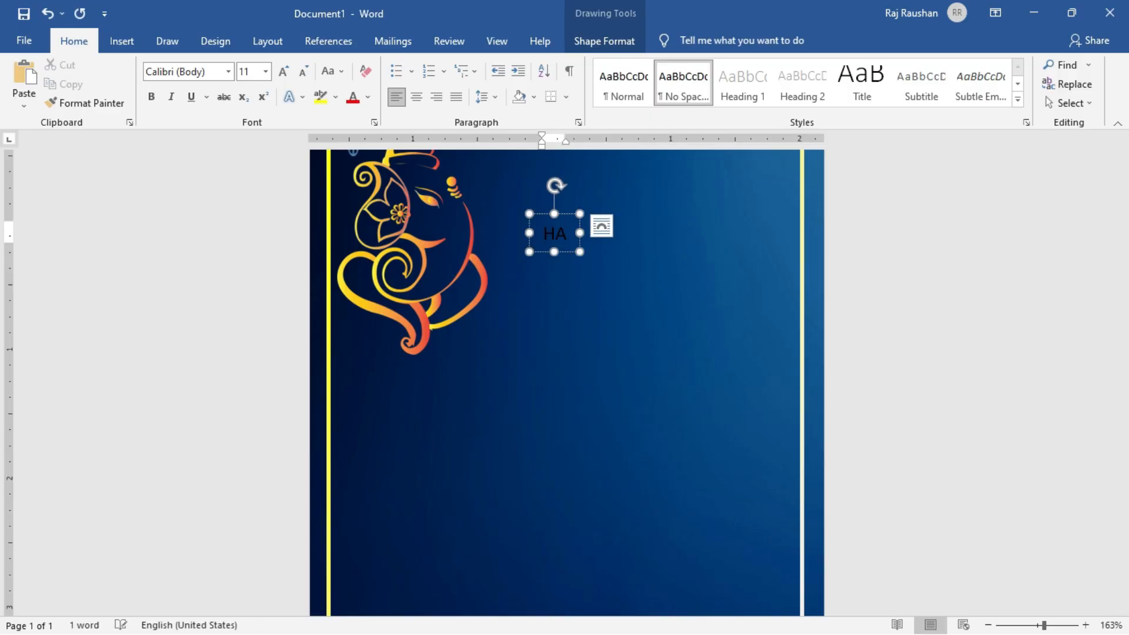
type("PPY DIWALI")
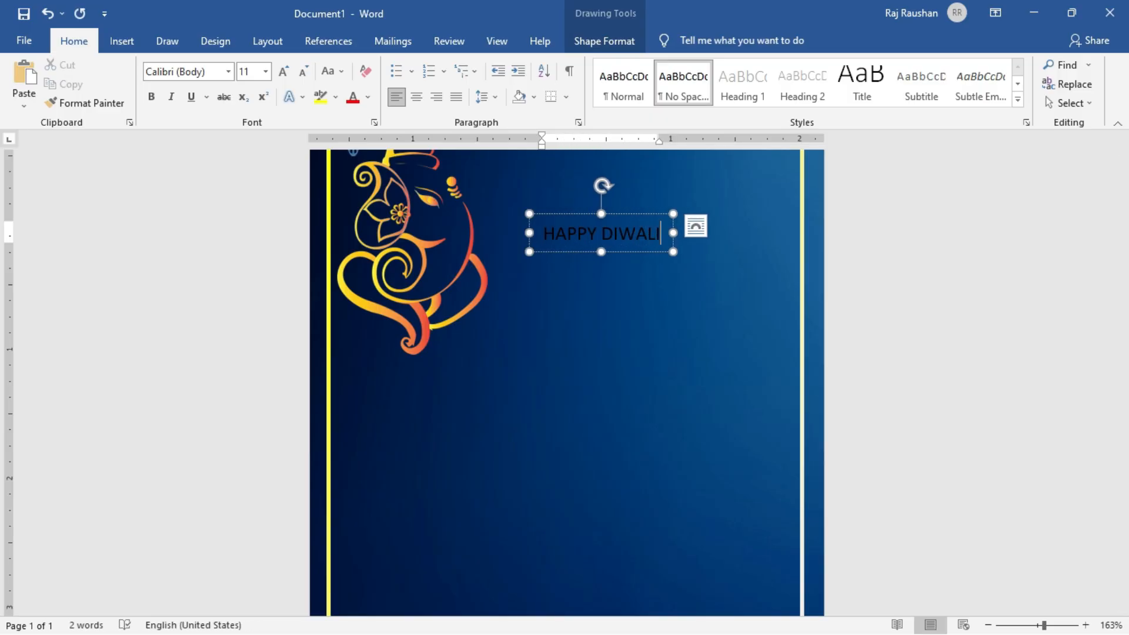
key("ctrl+a")
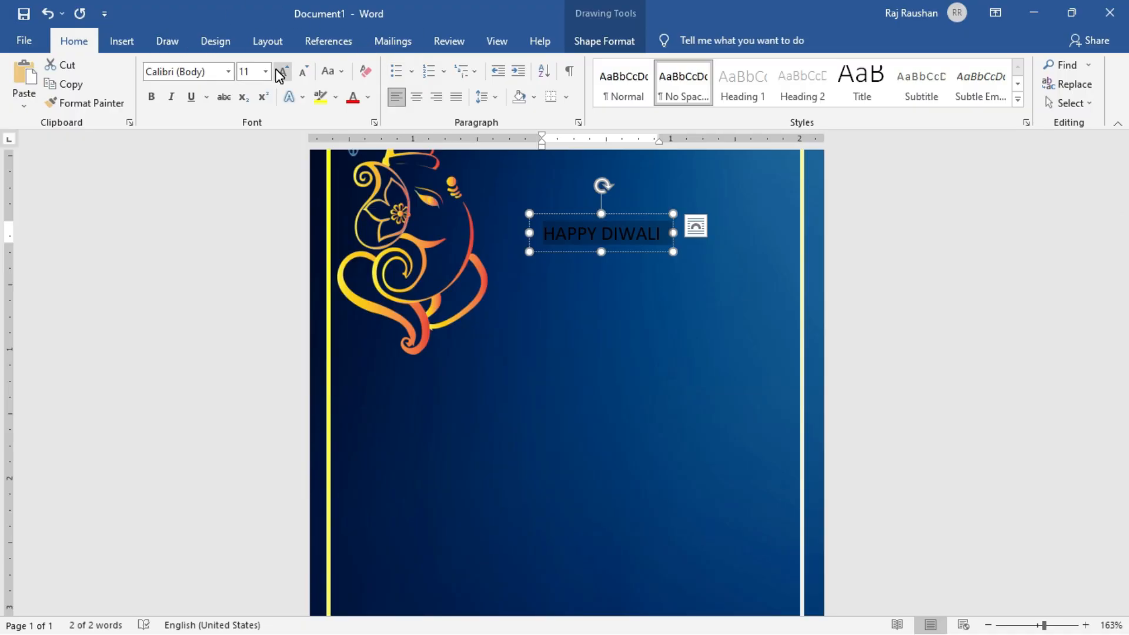
left_click(274, 73)
left_click(274, 73)
left_click(274, 73)
left_click(274, 73)
left_click(274, 73)
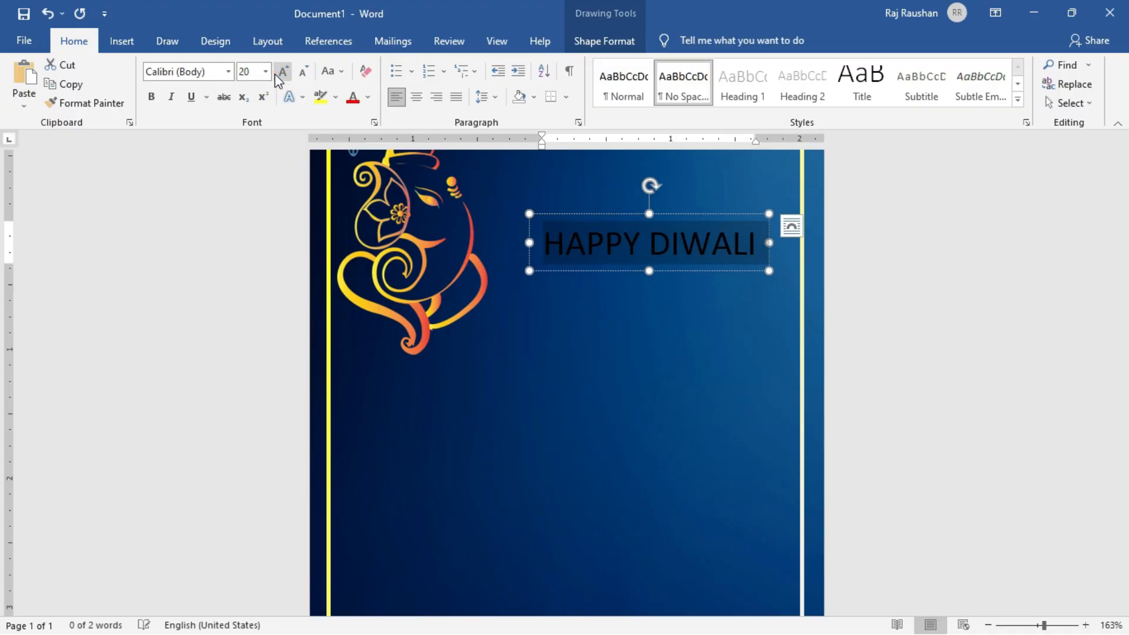
Break the greeting into two lines, HAPPY above DIWALI, and center the text.
left_click(644, 240)
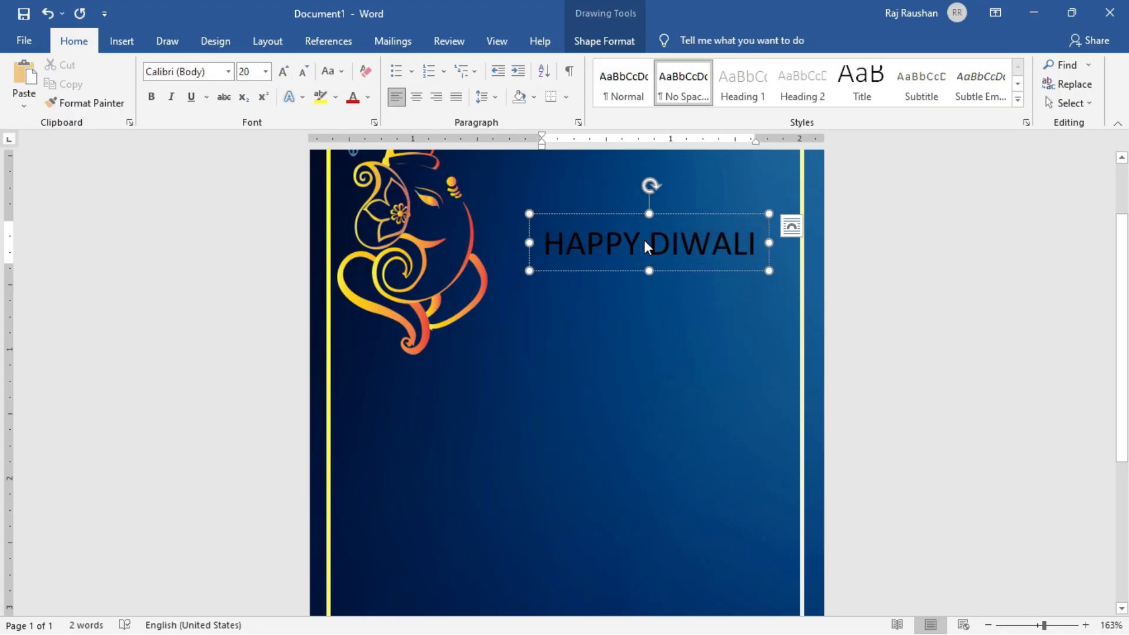
key("Return")
key("ctrl+a")
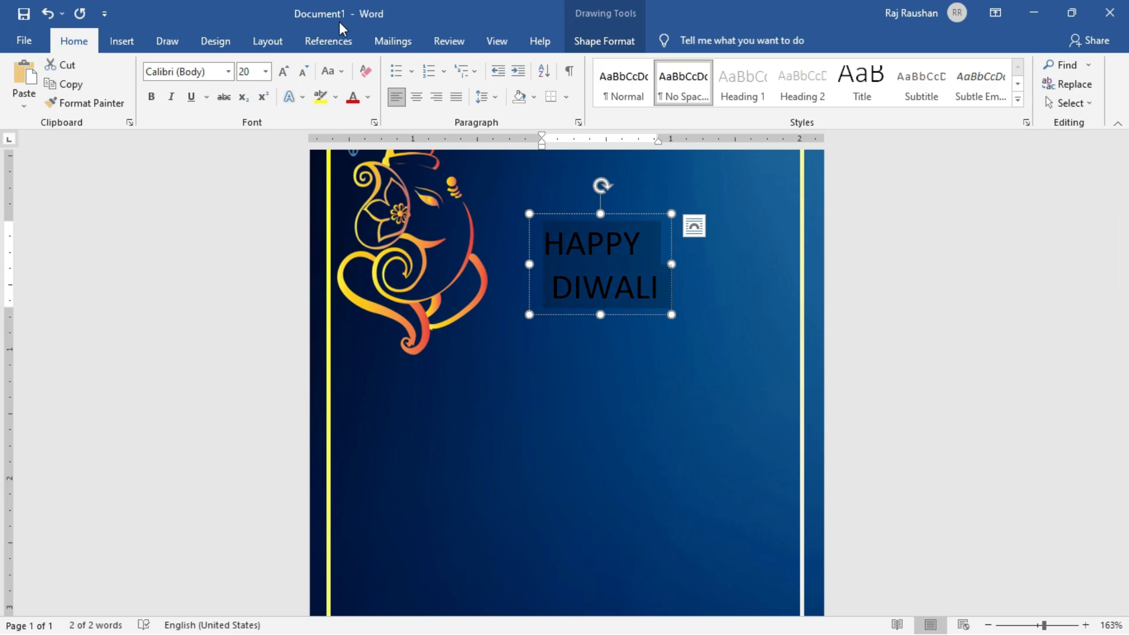
left_click(416, 98)
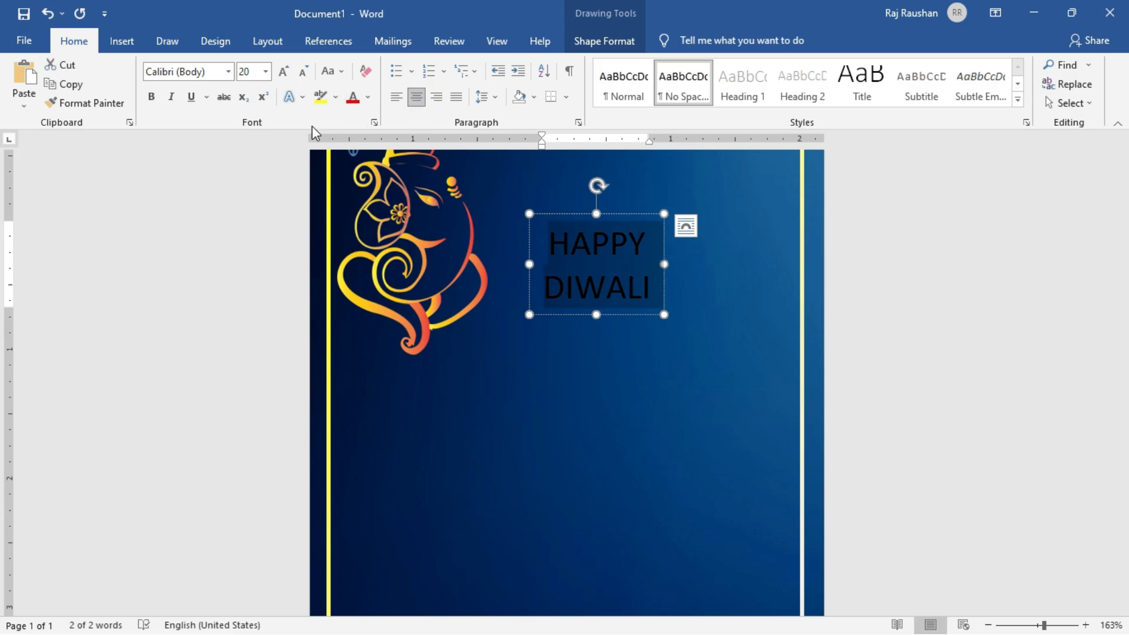
Enlarge the HAPPY DIWALI text to 28 pt and change its font to Palatino Linotype.
left_click(284, 72)
left_click(284, 72)
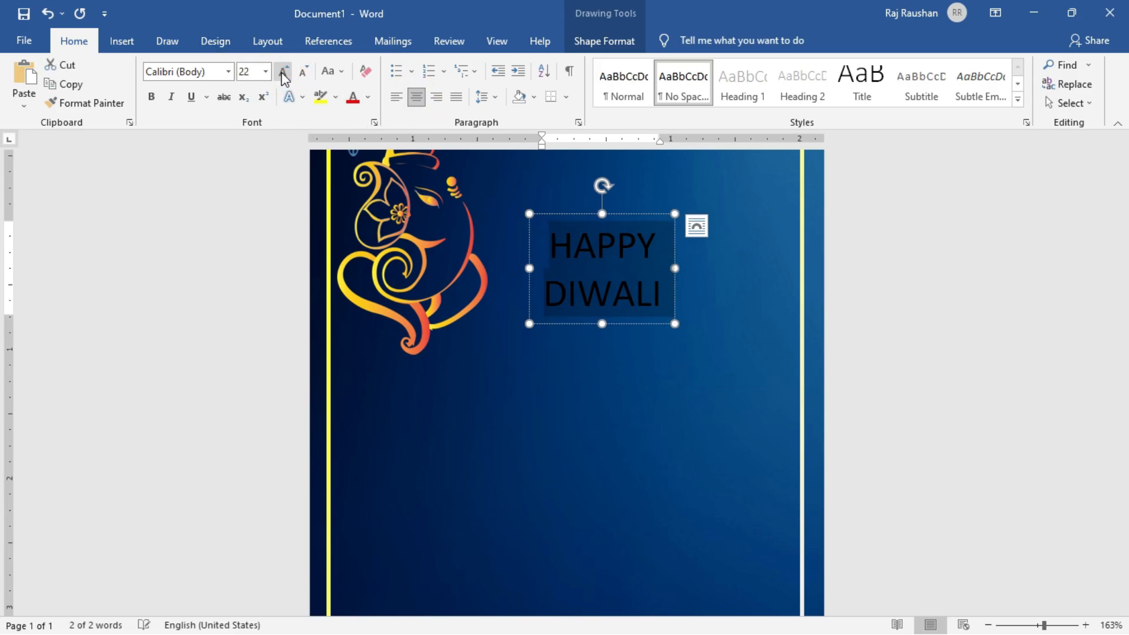
left_click(283, 72)
left_click(284, 72)
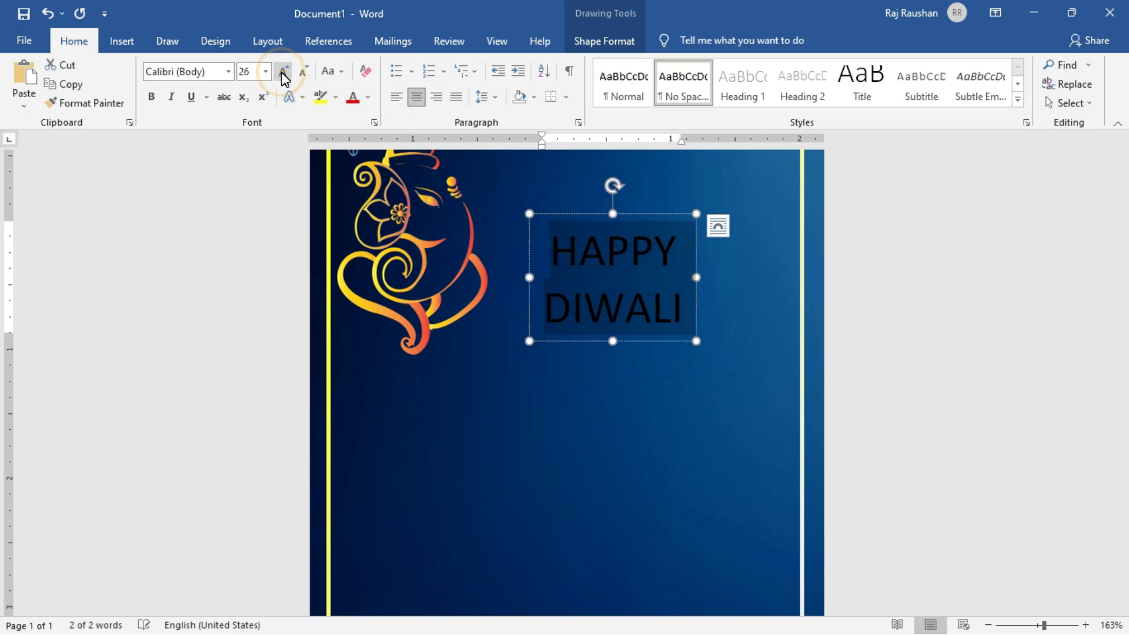
left_click(228, 72)
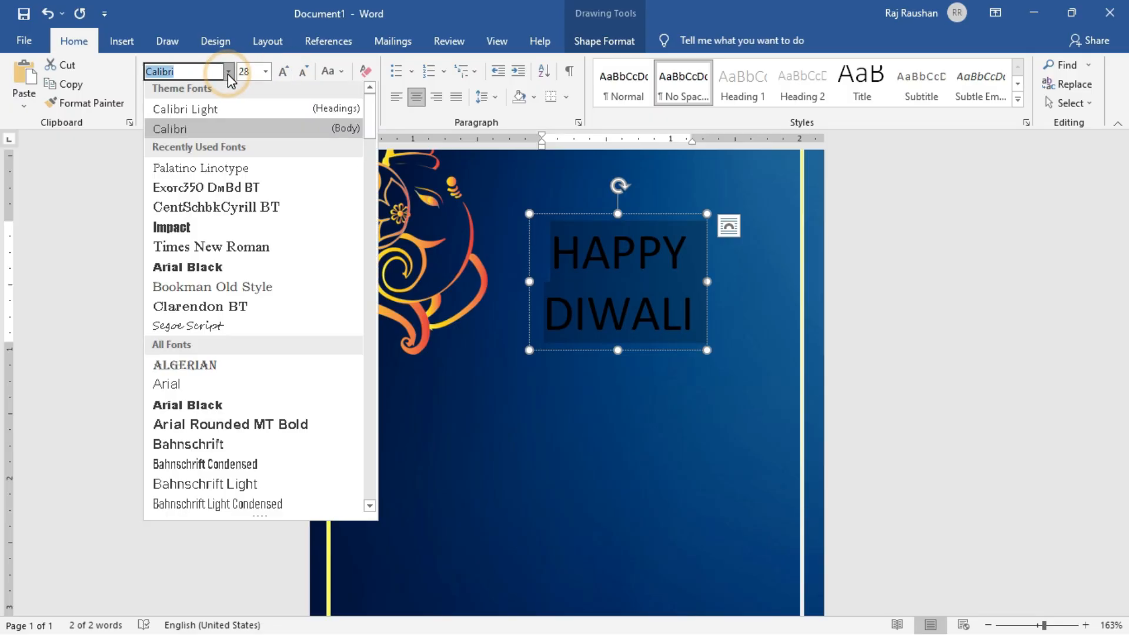
left_click(200, 178)
Move the greeting up beside the Ganesha picture and enlarge its font to 36 pt.
left_click_drag(627, 219, 608, 173)
scroll(642, 351, "up", 2)
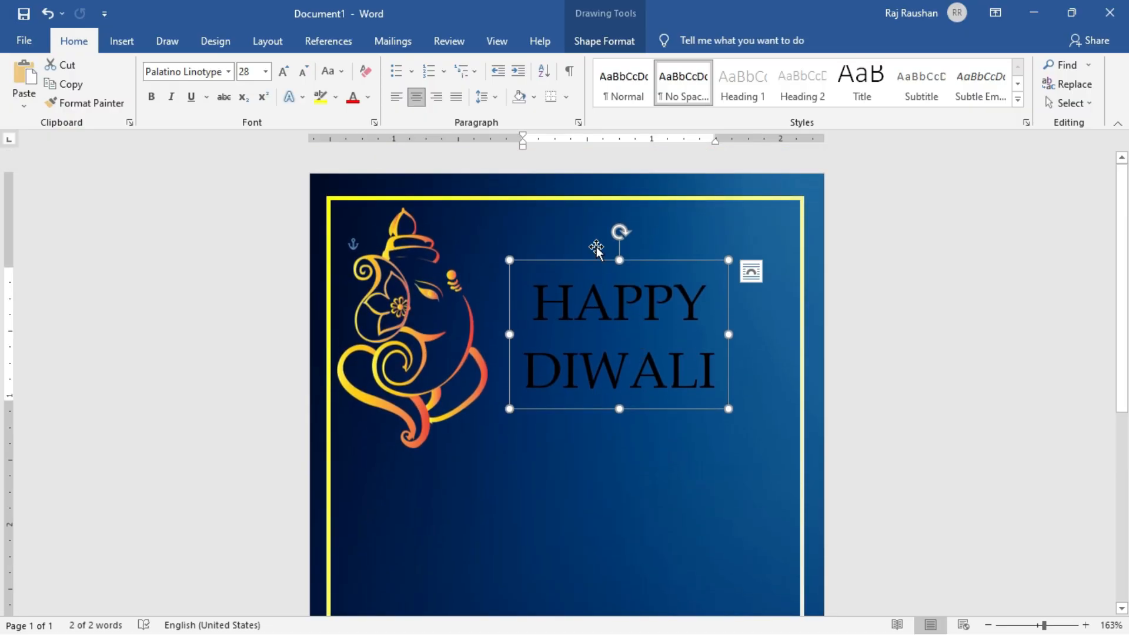
left_click_drag(601, 266, 600, 252)
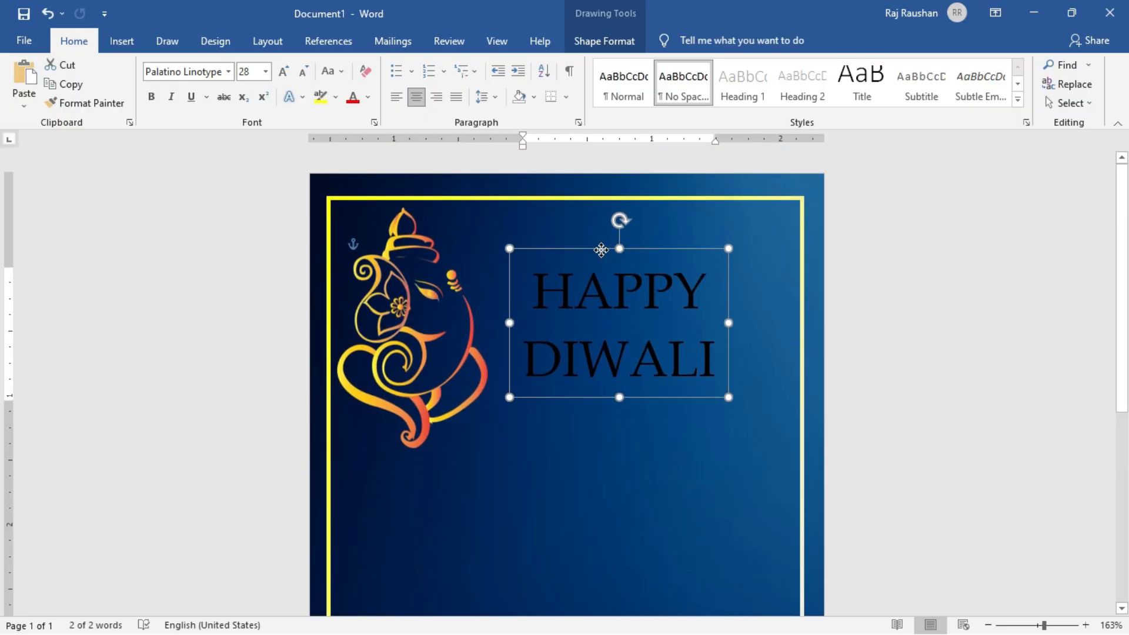
triple_click(575, 306)
left_click(283, 72)
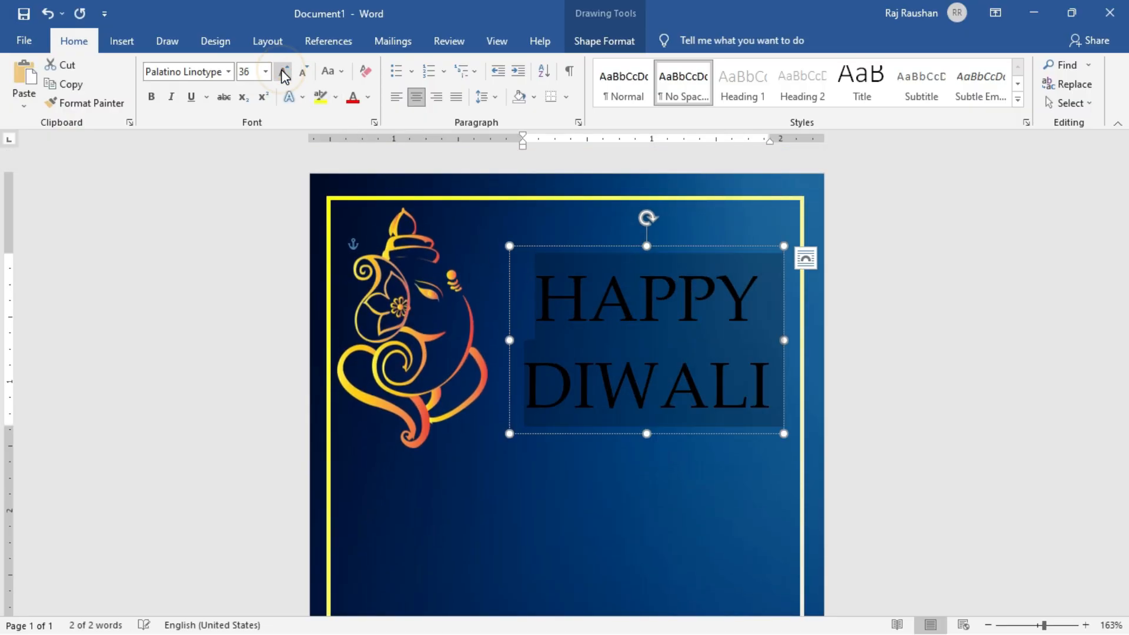
left_click_drag(584, 246, 567, 232)
Color the HAPPY DIWALI text standard yellow, shift its box slightly to the right, and deselect it.
left_click(372, 97)
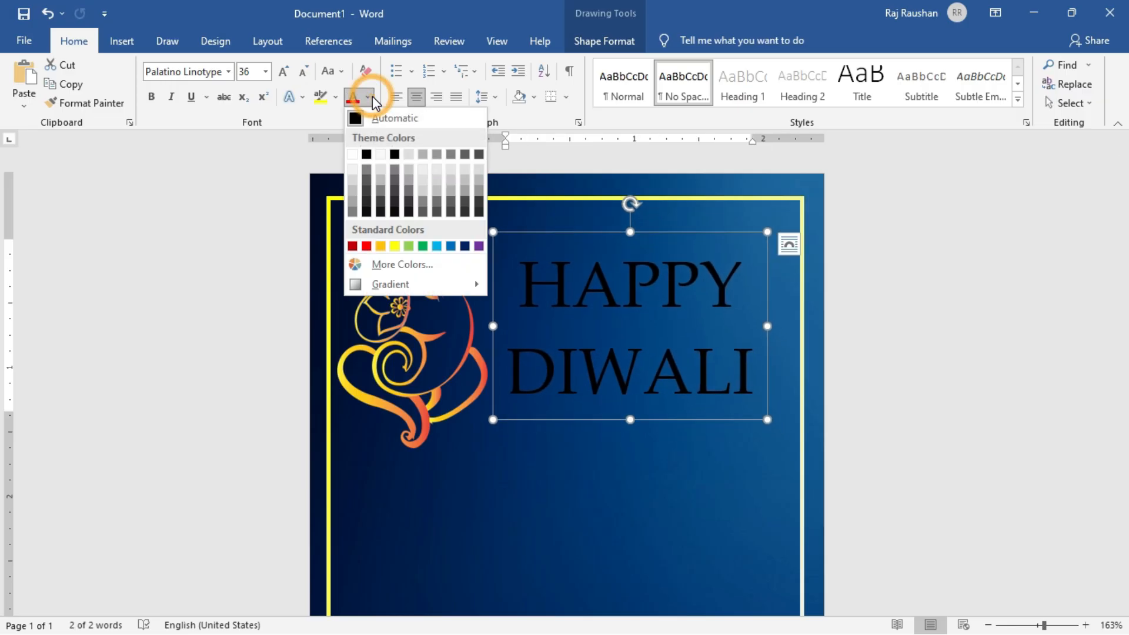
left_click(393, 242)
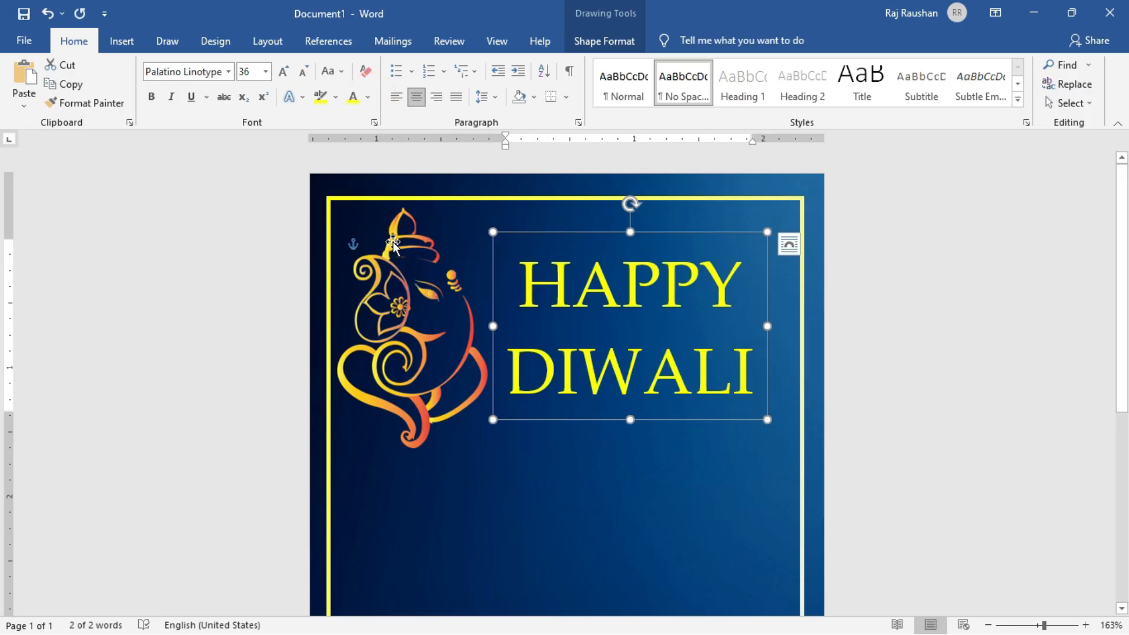
left_click_drag(716, 421, 722, 421)
left_click(860, 404)
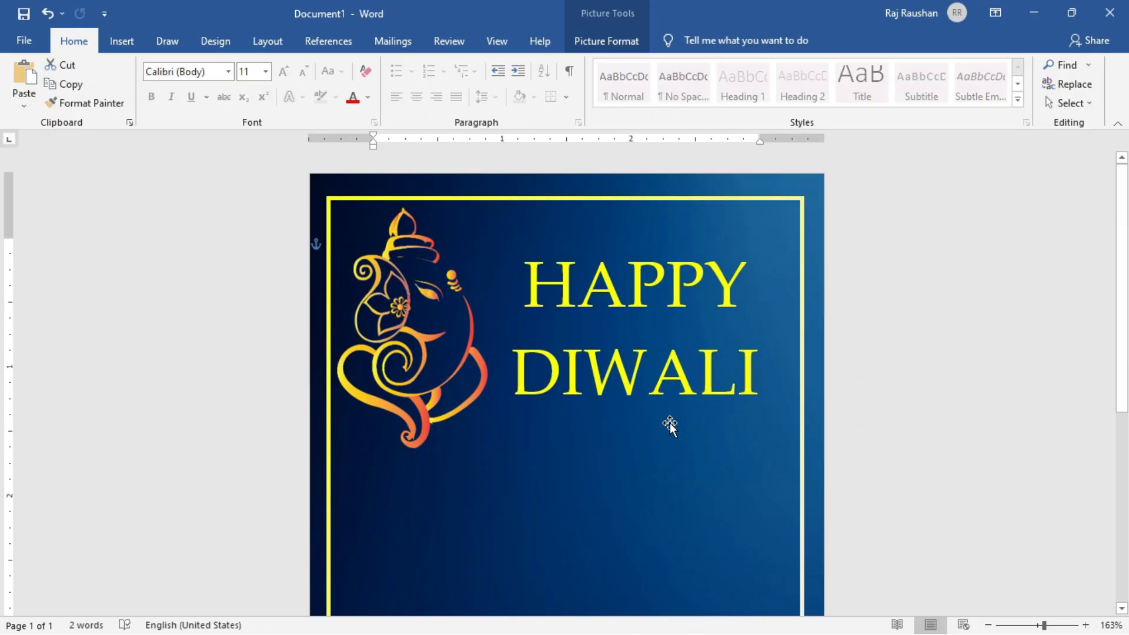
Draw a text box about 2.88" wide and 0.4" high below the DIWALI line and shift it slightly left.
scroll(628, 444, "down", 3)
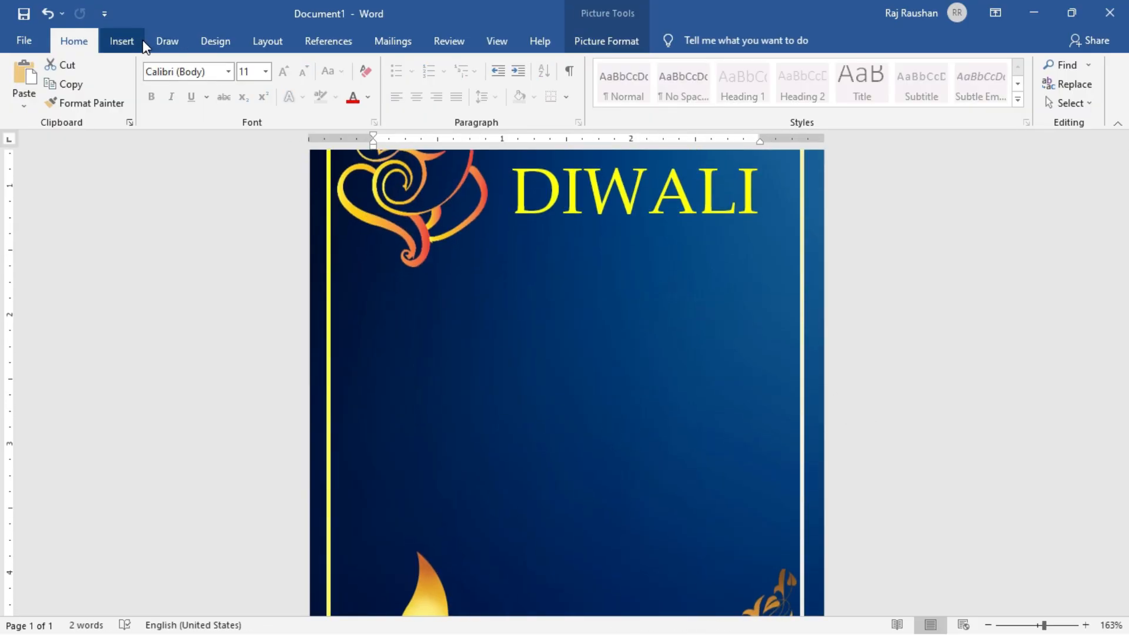
left_click(122, 41)
left_click(848, 94)
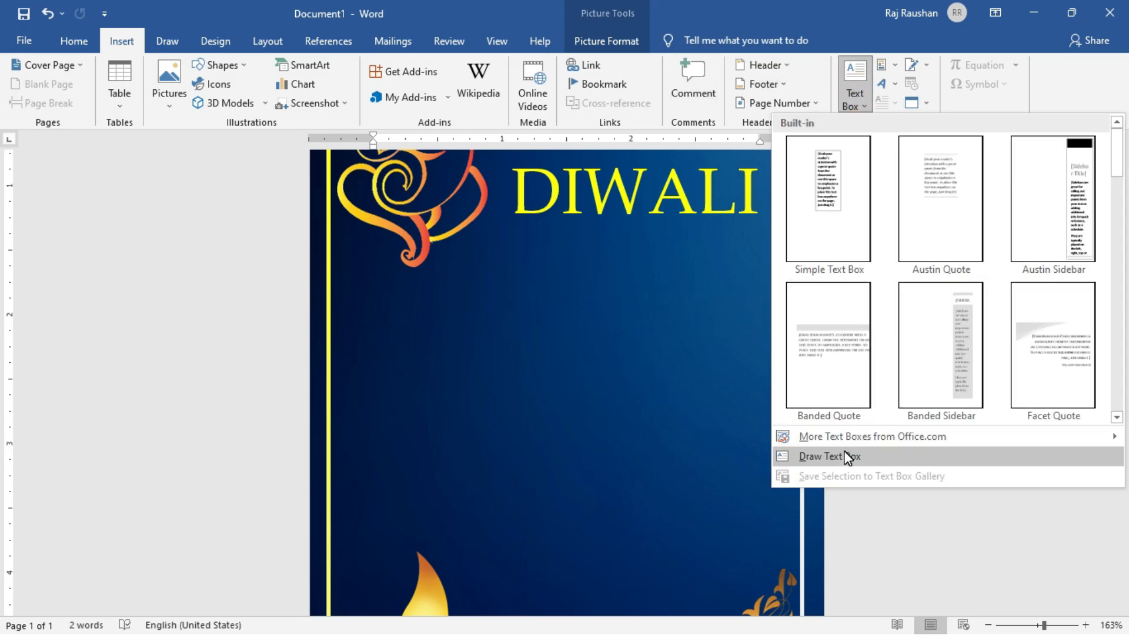
left_click(812, 454)
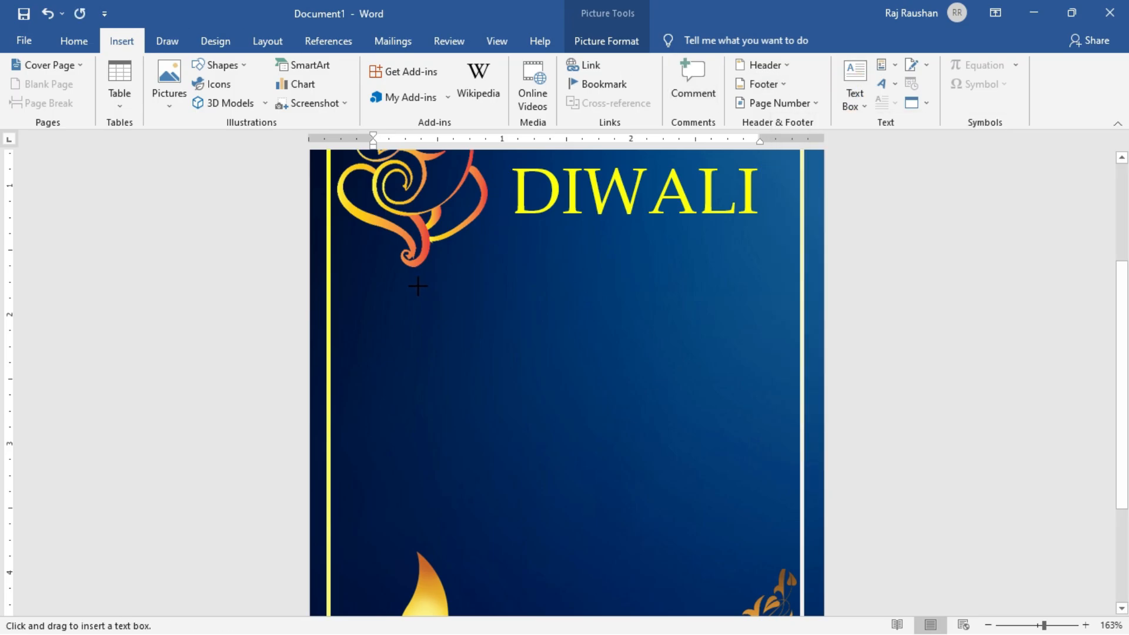
left_click_drag(432, 268, 729, 296)
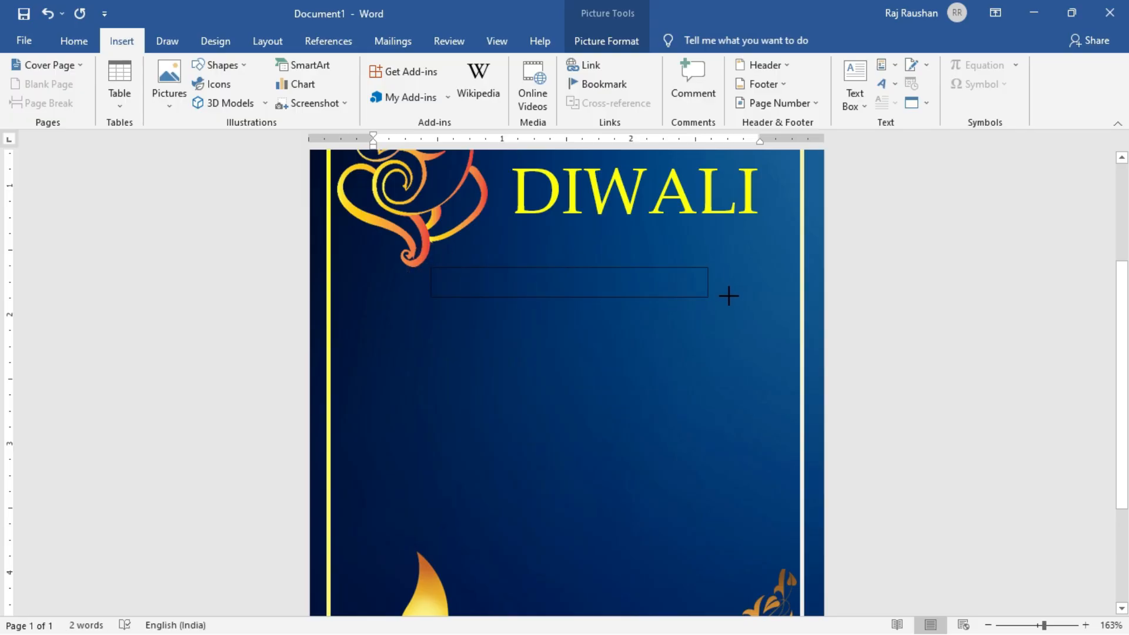
left_click_drag(800, 301, 802, 322)
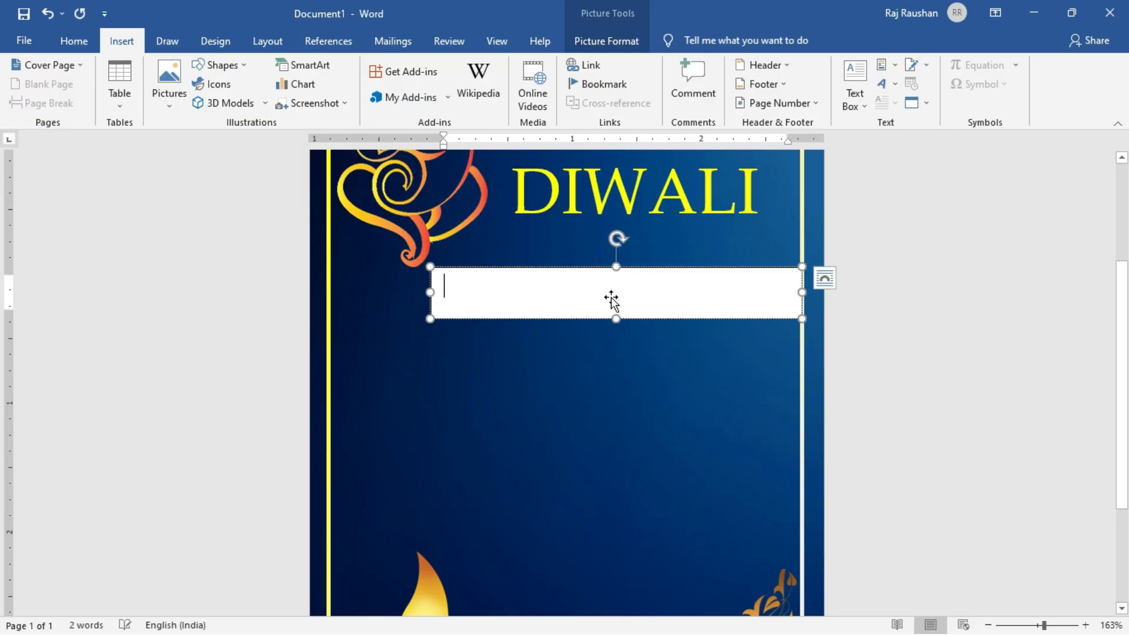
left_click_drag(600, 320, 547, 319)
Enter THURSDAY, 4 NOVEMBER, 2021 in the new text box.
left_click(540, 294)
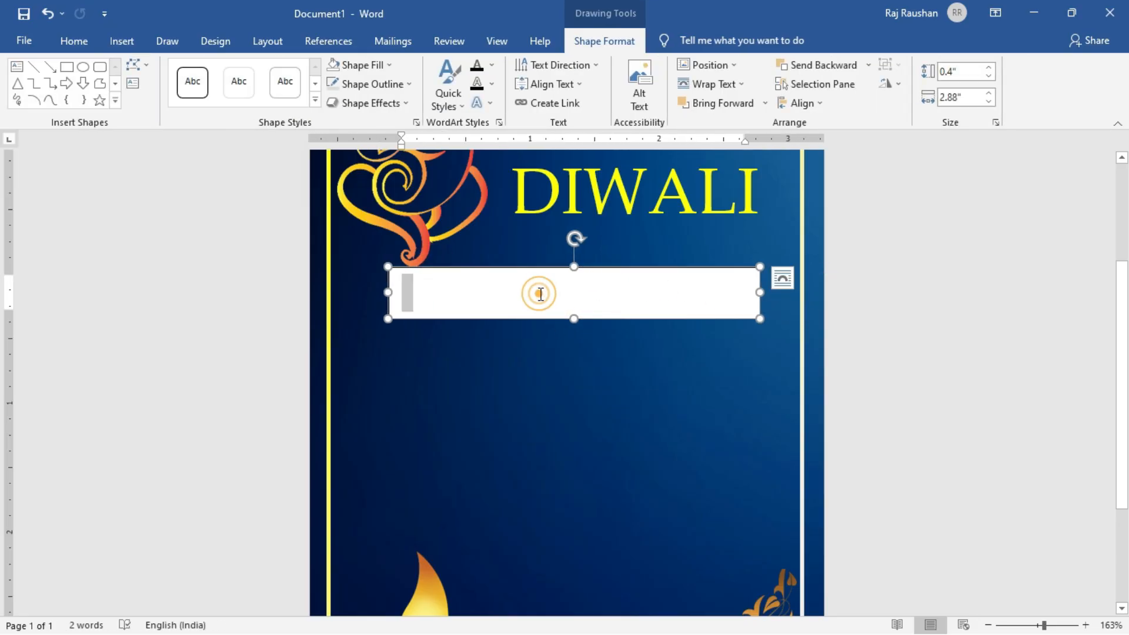
type("THU")
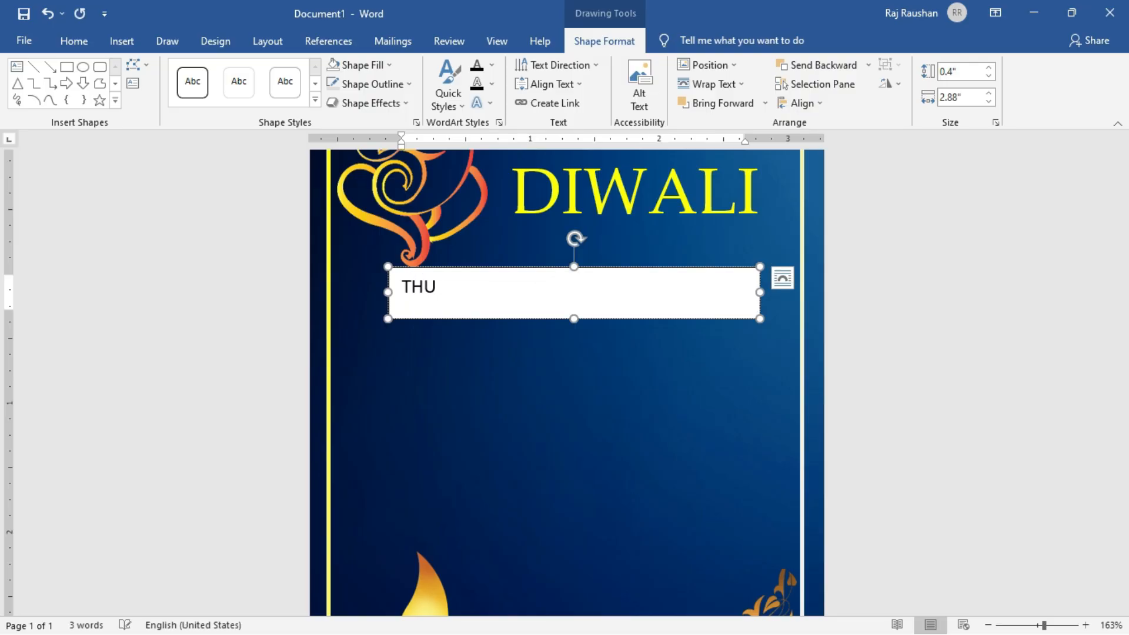
type("RS")
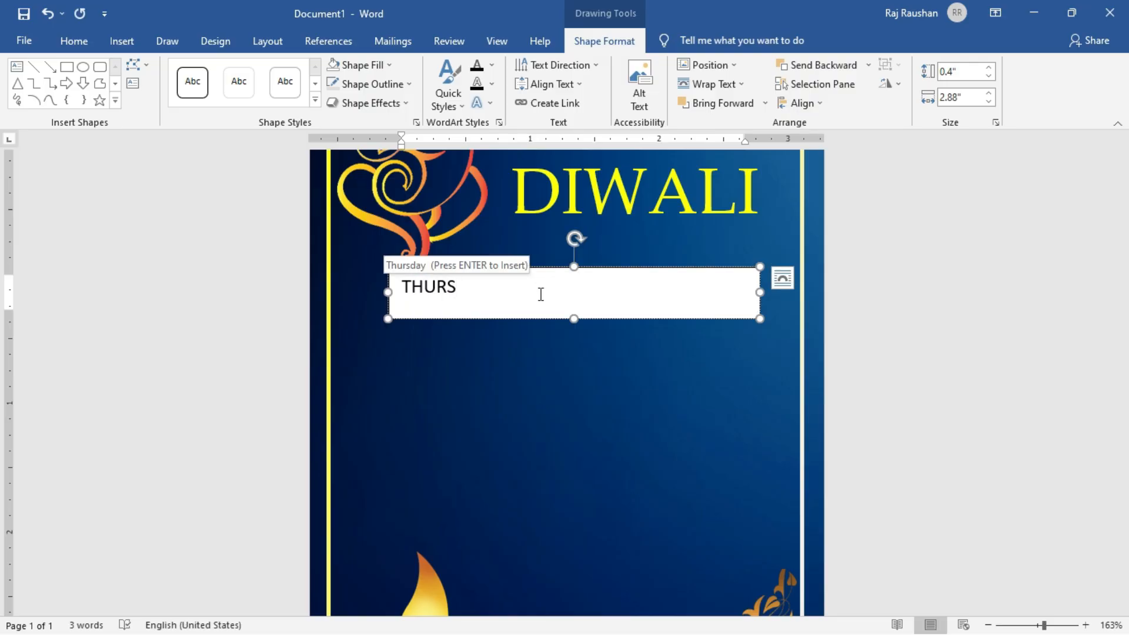
type("DAY, 4 NO")
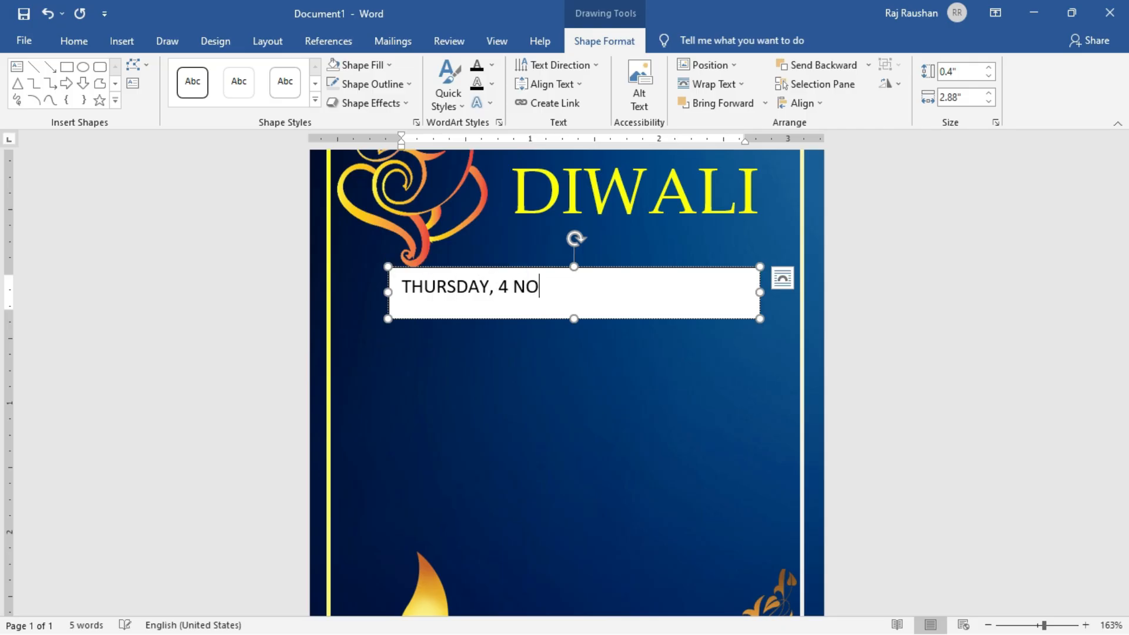
type("VEMBER, 2021")
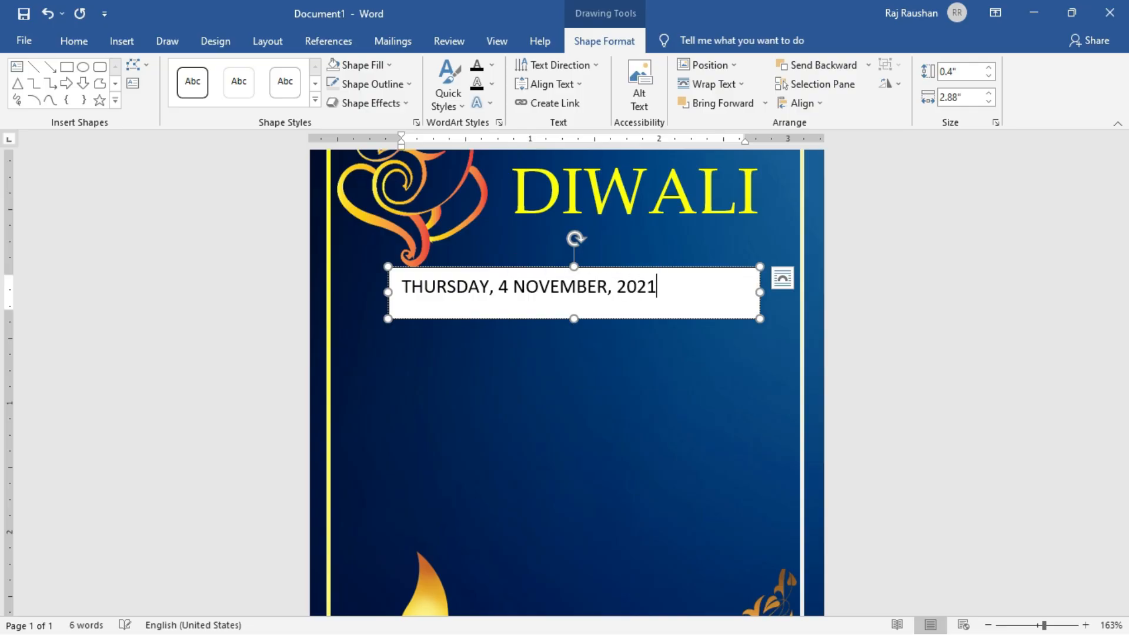
Format the date text in Exotc350 DmBd BT at 14 pt and color it standard orange.
triple_click(539, 294)
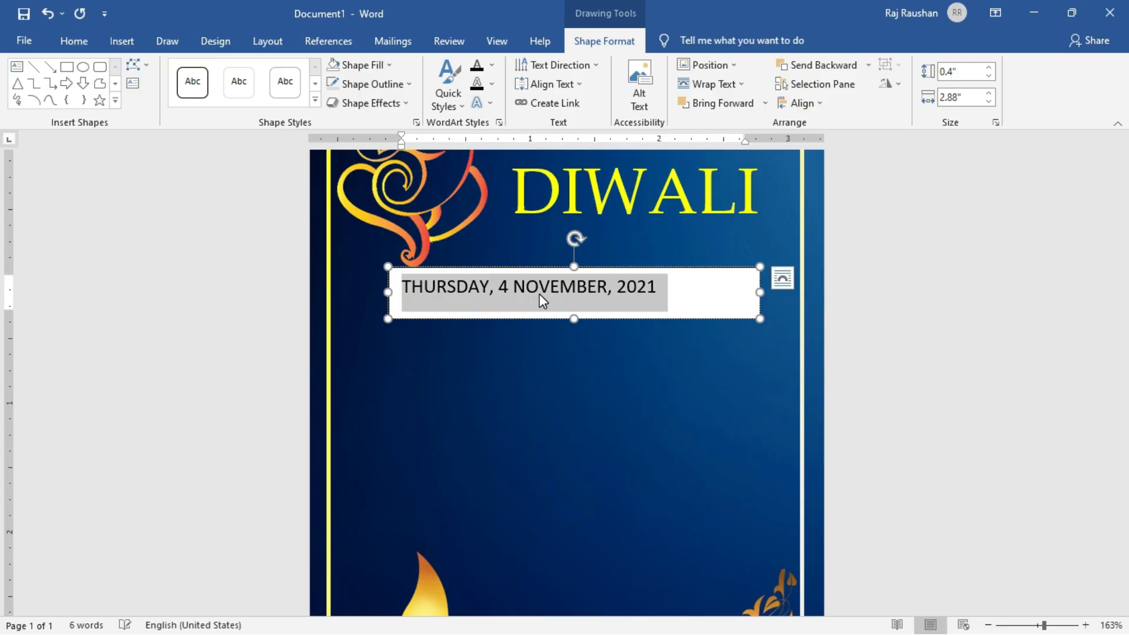
left_click(75, 42)
left_click(282, 71)
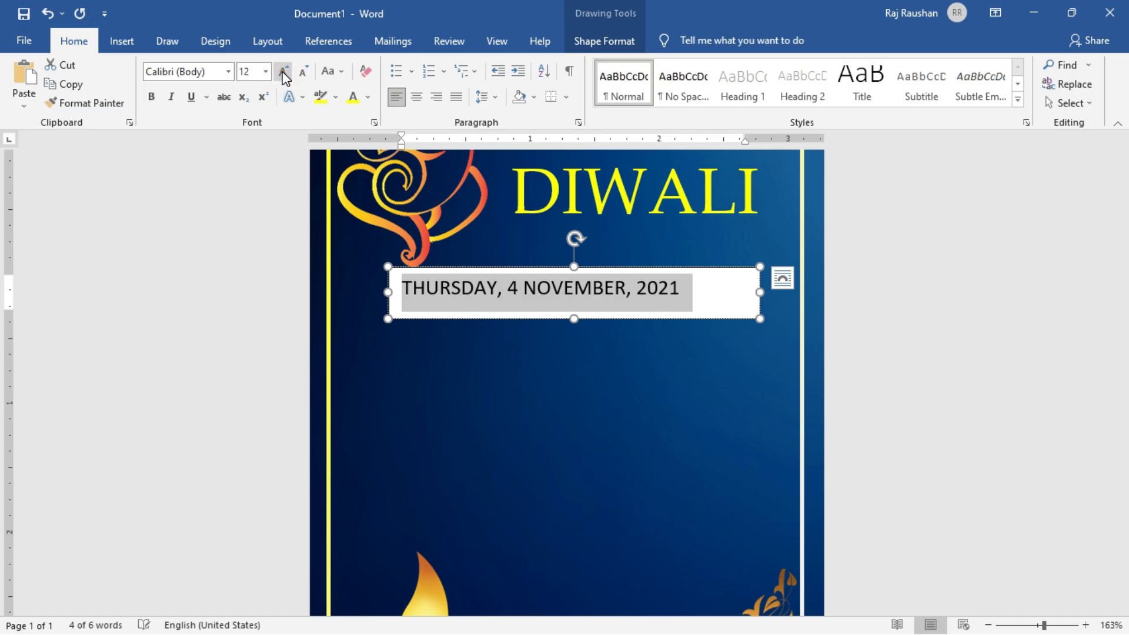
left_click(283, 71)
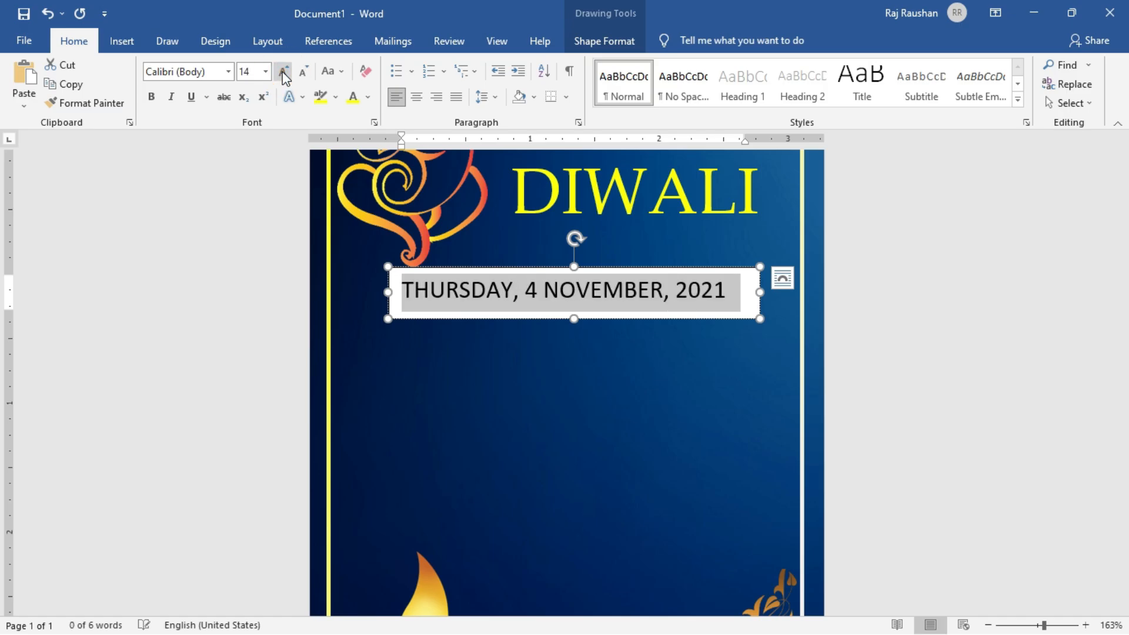
left_click(229, 72)
left_click(208, 189)
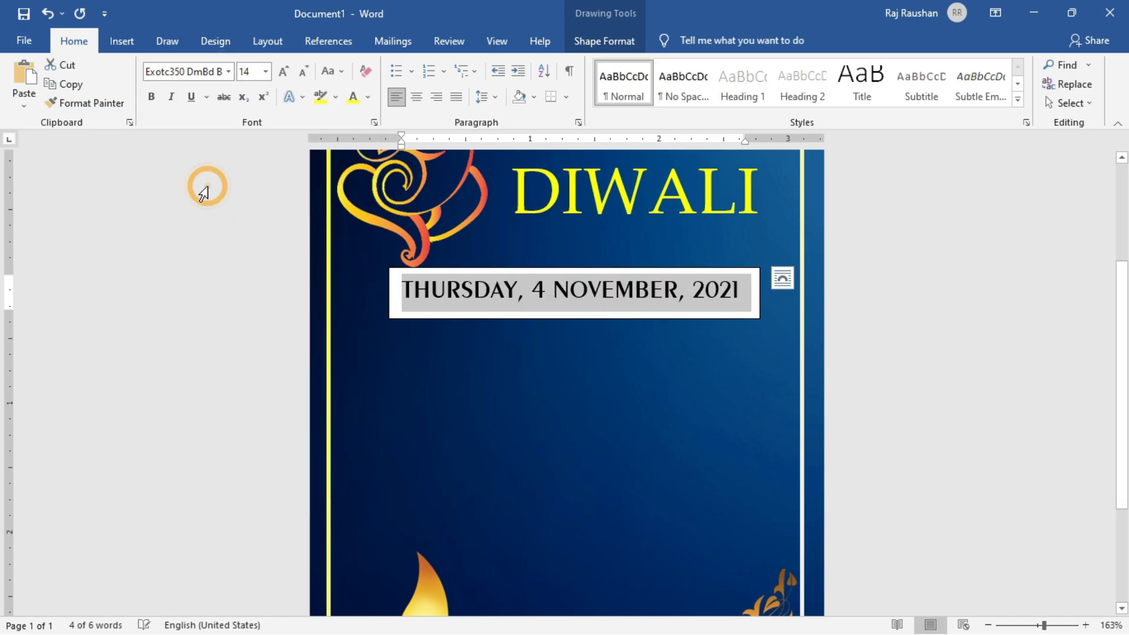
left_click(368, 98)
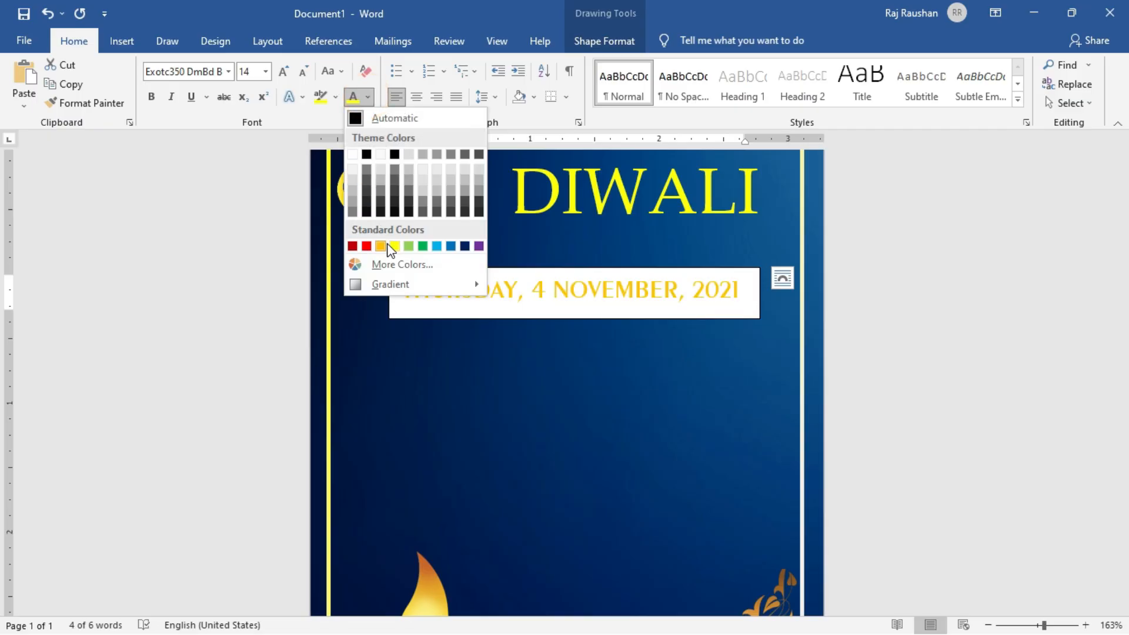
left_click(386, 248)
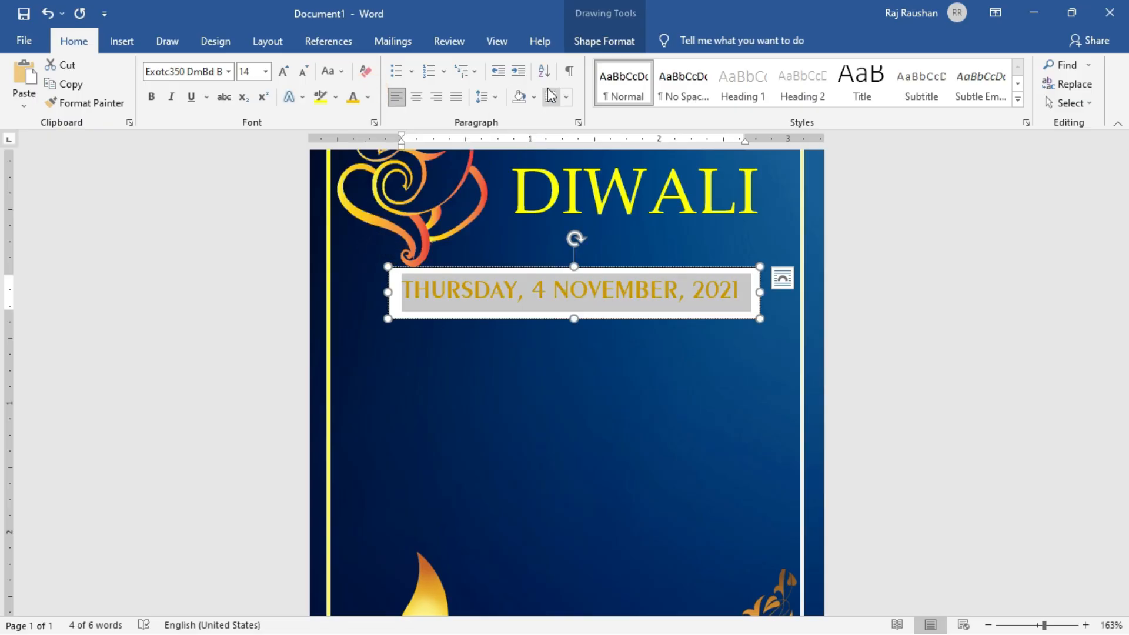
Remove the date box's fill and outline, shift it slightly up and to the right, and deselect it.
left_click(614, 42)
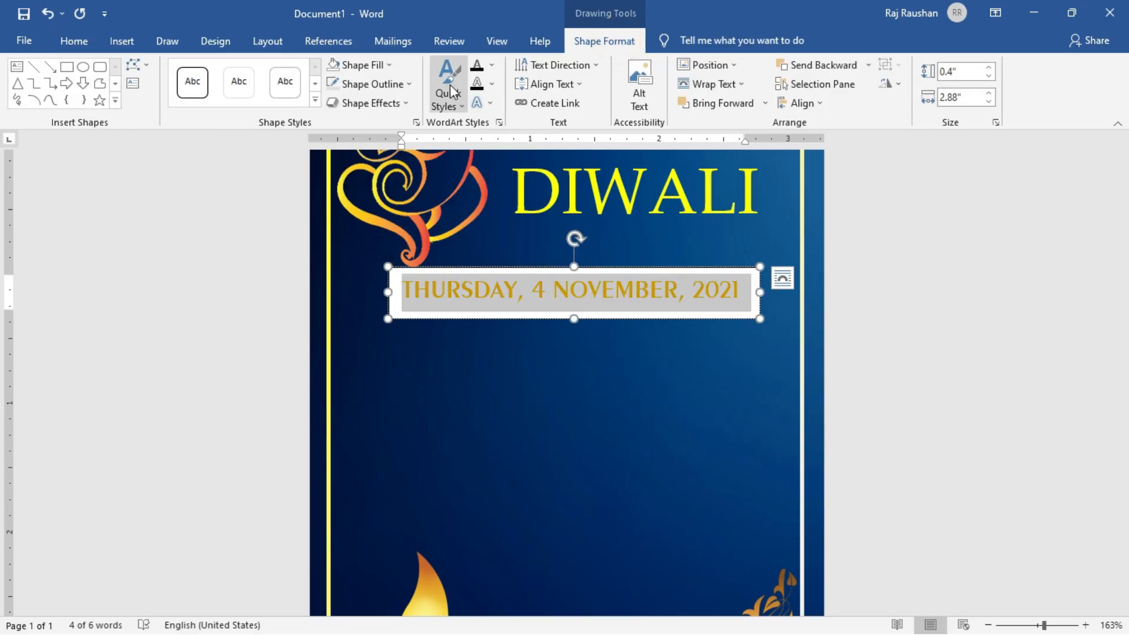
left_click(370, 65)
left_click(362, 211)
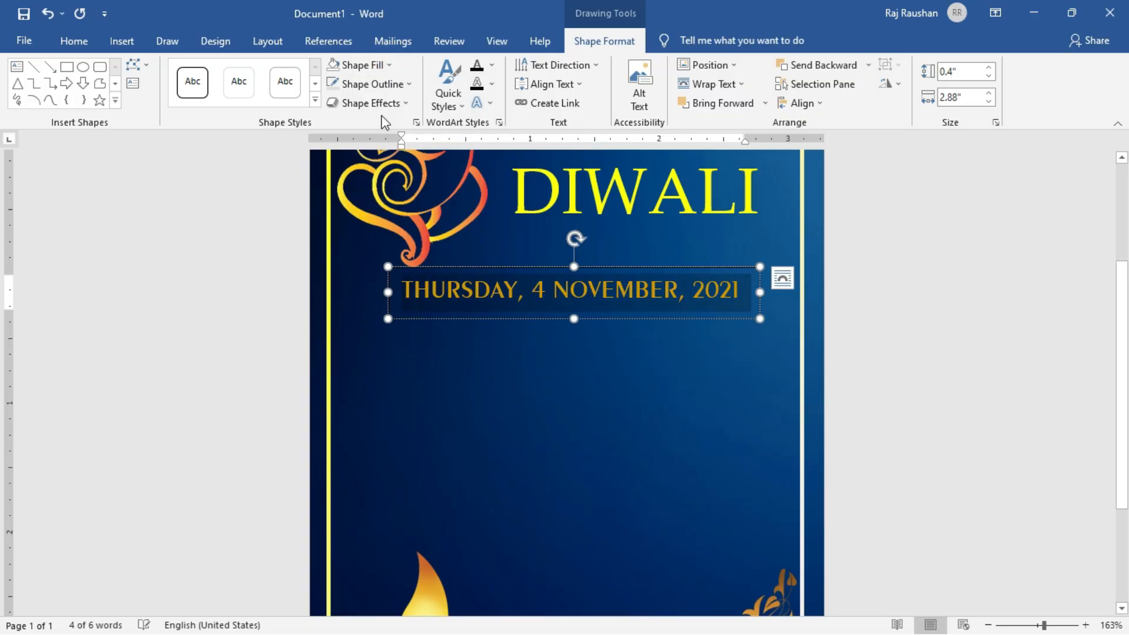
left_click(388, 83)
left_click(375, 229)
left_click_drag(595, 267, 612, 259)
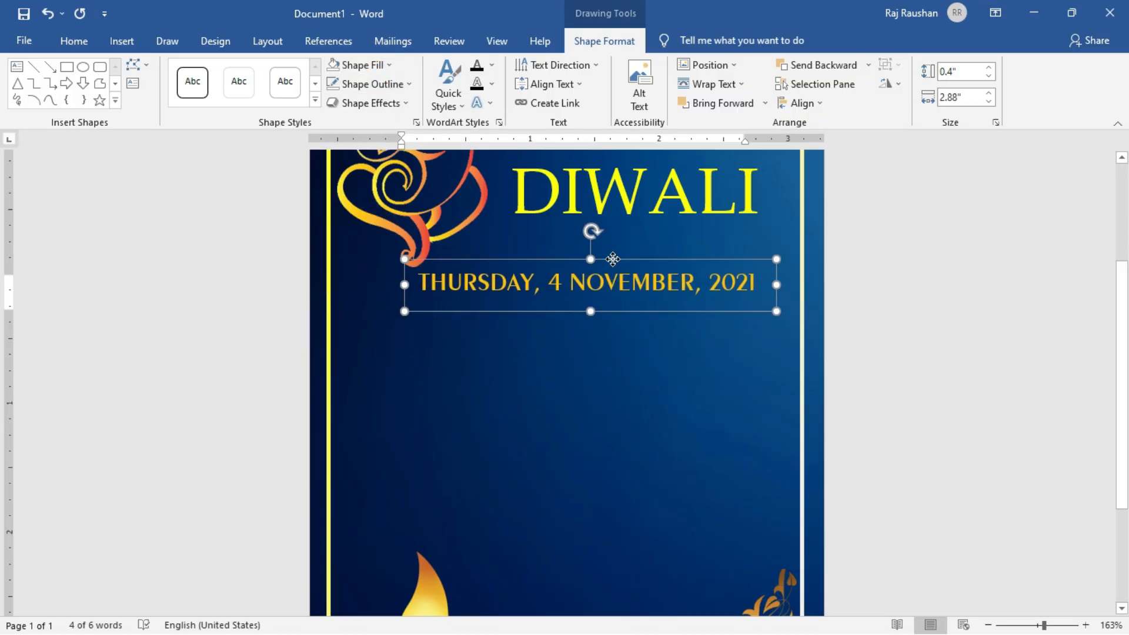
left_click(928, 307)
Nudge the Ganesha picture slightly up and to the left.
scroll(636, 405, "down", 4)
scroll(636, 405, "down", 1)
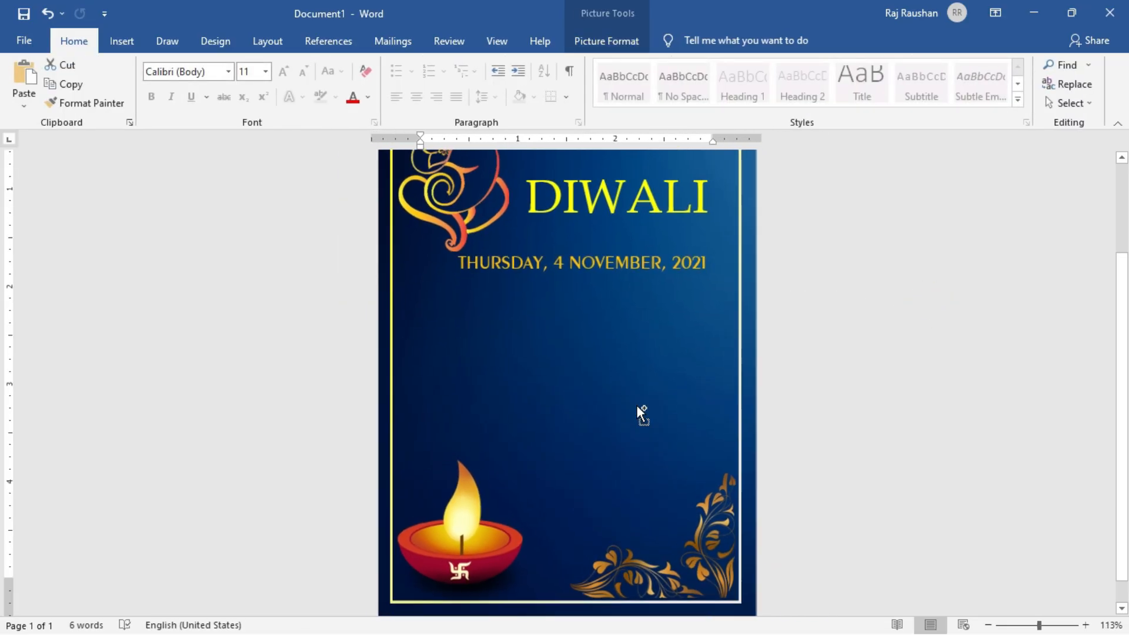
scroll(636, 405, "up", 3)
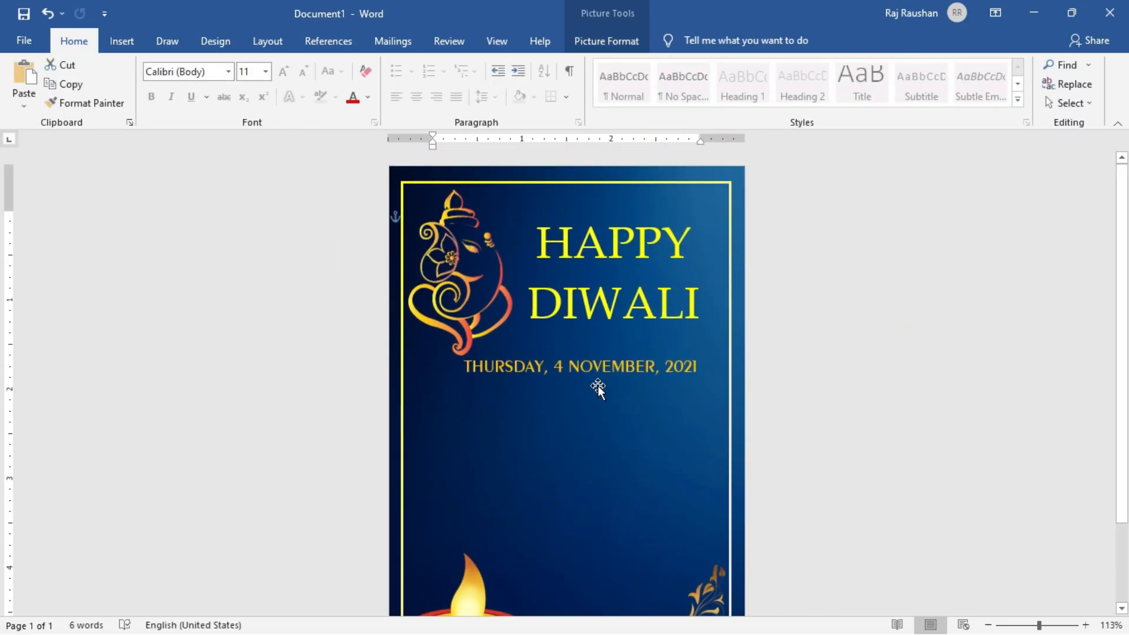
left_click(466, 304)
key("Up")
key("Up")
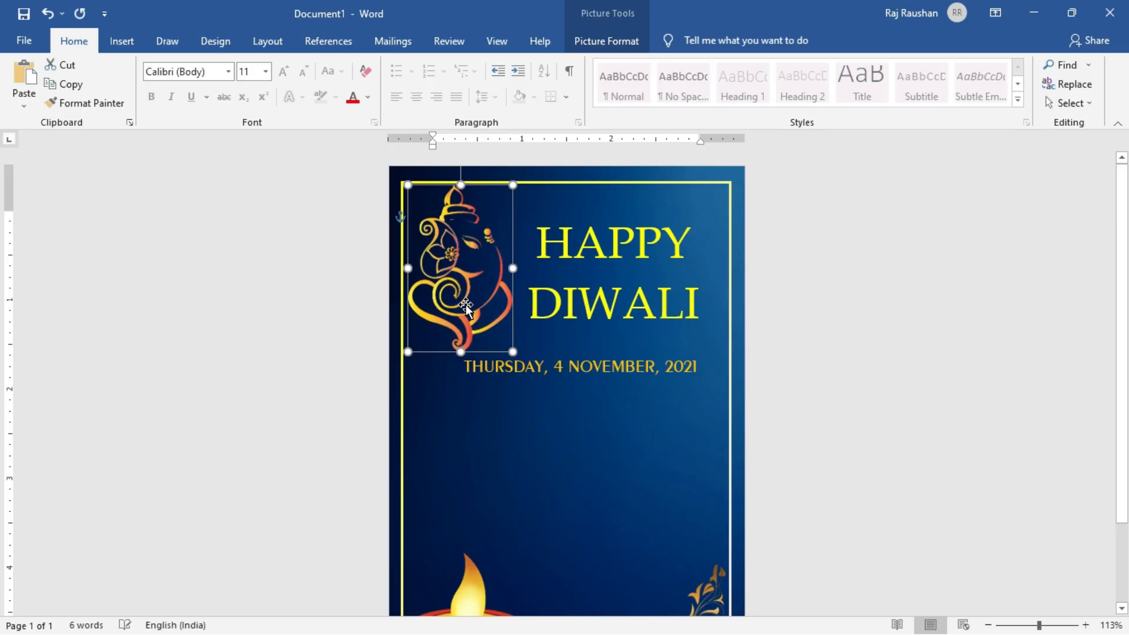
key("Left")
Enlarge the date text to 16 pt, widen its box to fit under the greeting, and deselect it.
left_click(590, 369)
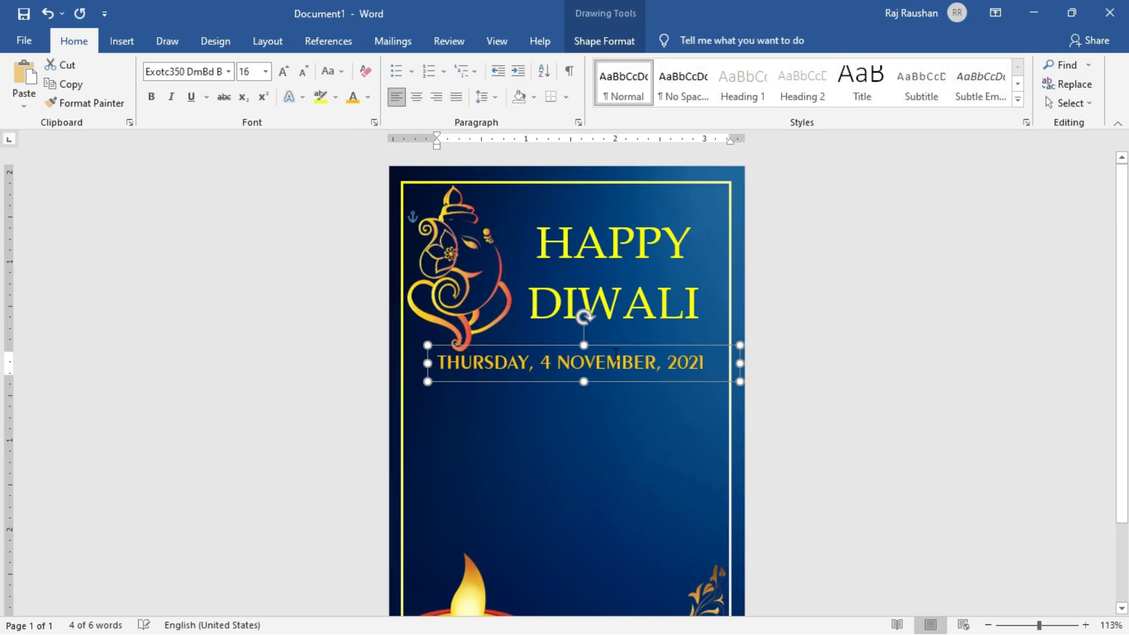
left_click(924, 417)
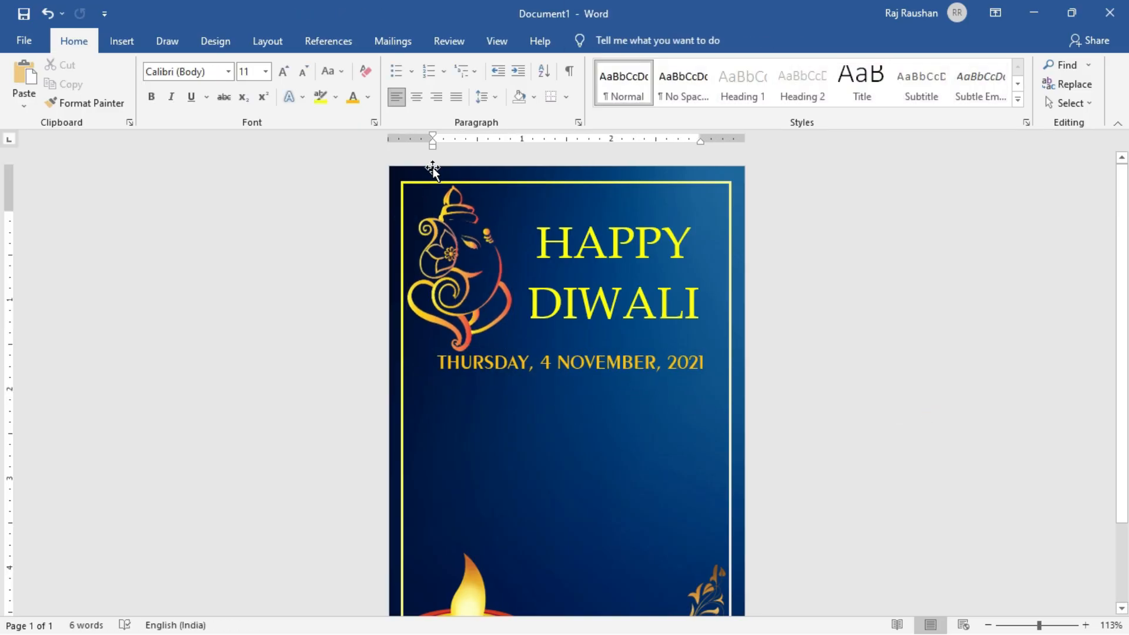
Draw a text box about 2.79" wide and 2.46" high below the date line.
left_click(122, 41)
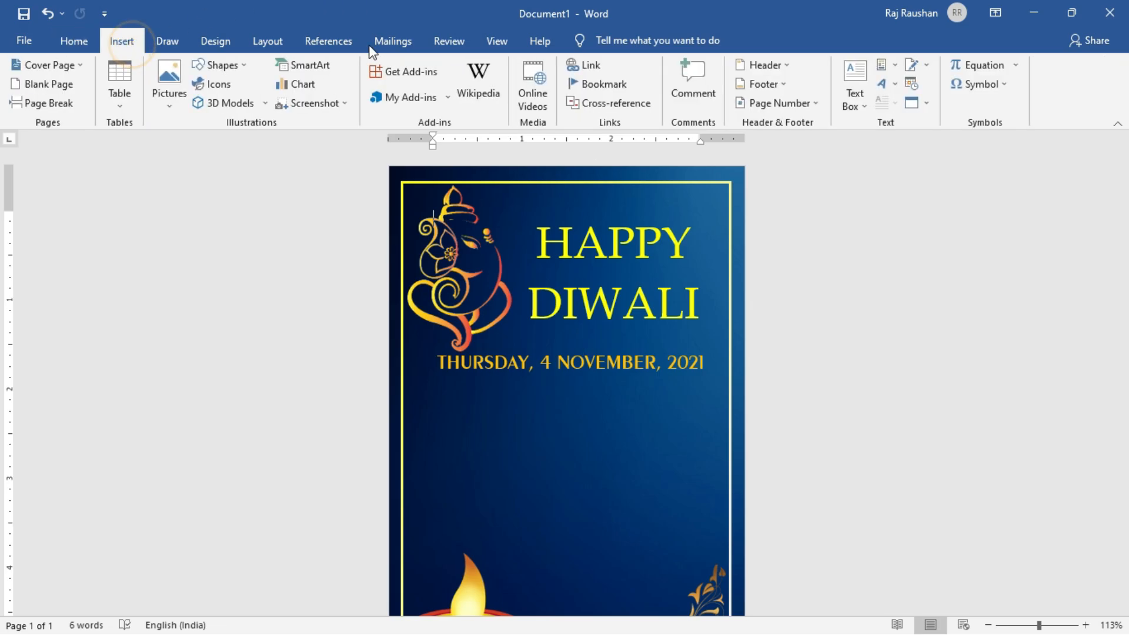
left_click(866, 107)
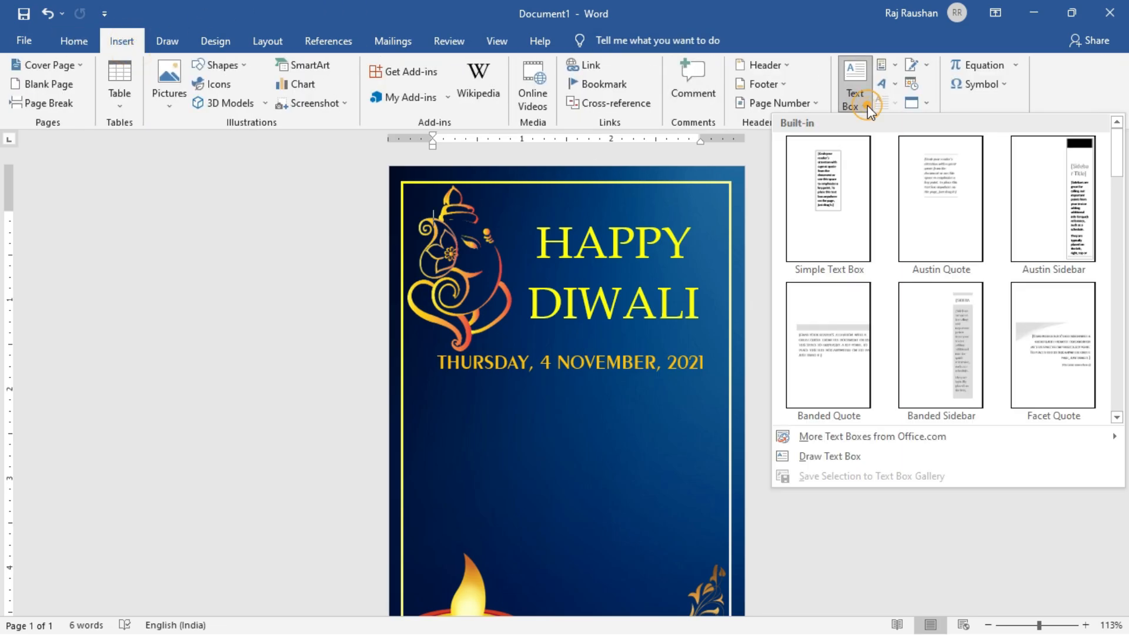
left_click(839, 455)
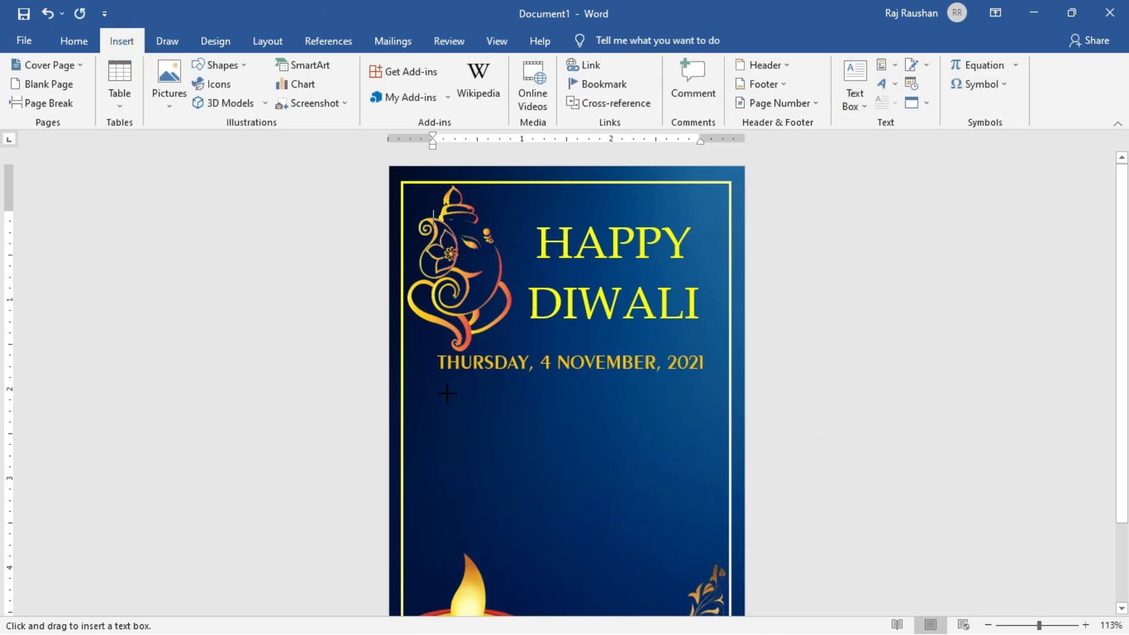
mouse_move(436, 382)
left_mouse_down()
mouse_move(614, 500)
mouse_move(684, 601)
left_mouse_up()
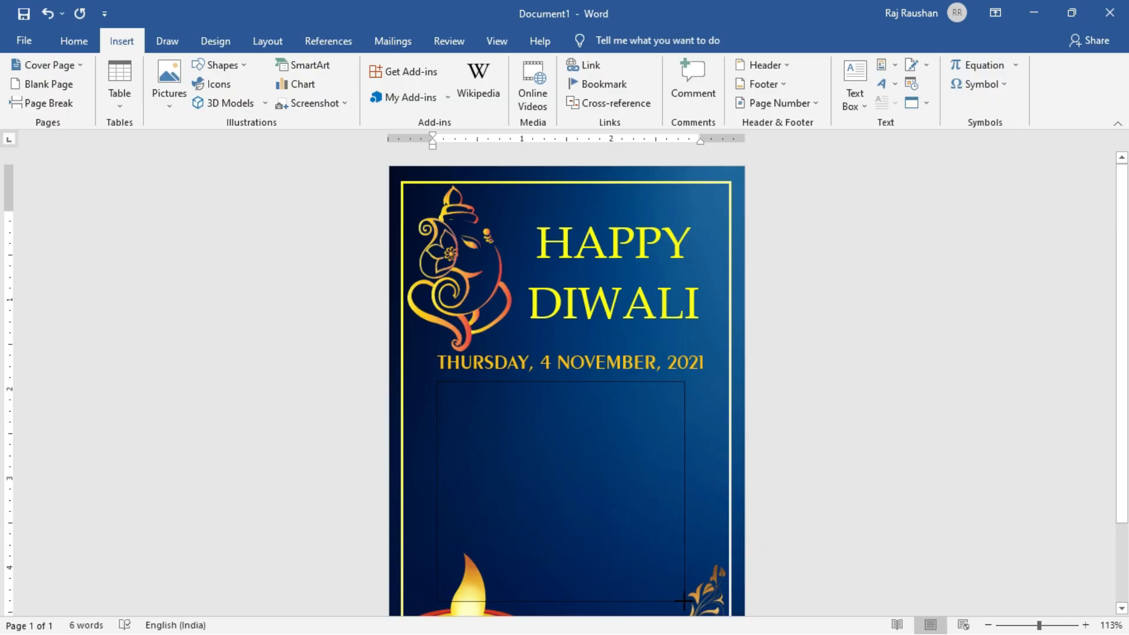
left_click_drag(684, 601, 685, 601)
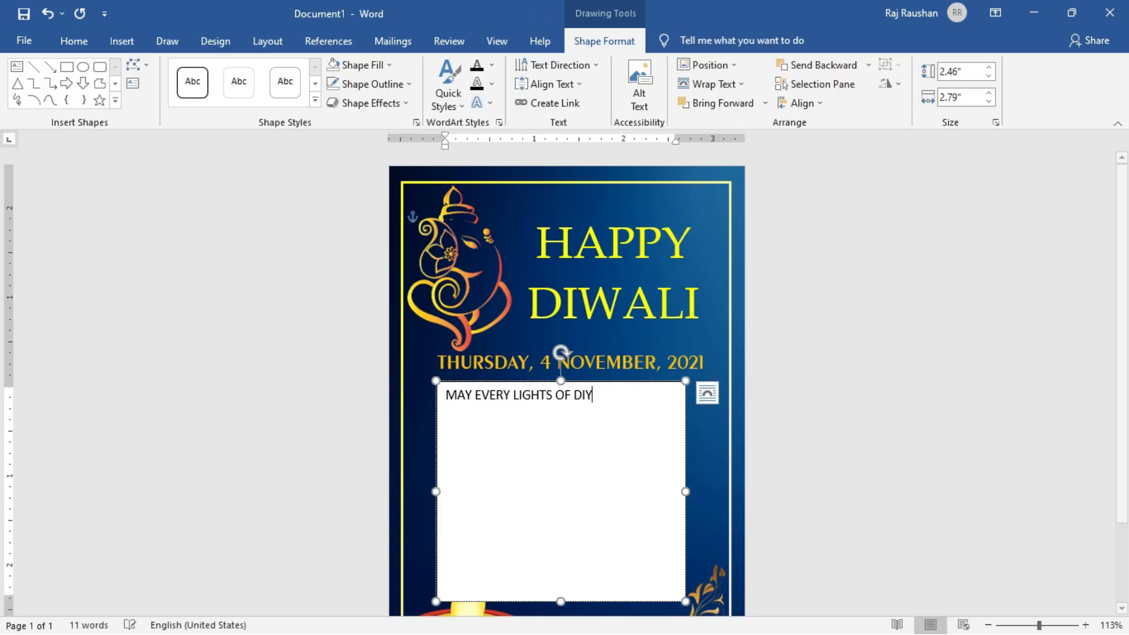
Enter the wish on three lines: MAY EVERY DIYA YOU LIGHT, BE A BEARER OF, HOPE, HEALTH & HAPPINESS.
key("BackSpace")
key("BackSpace")
key("BackSpace")
key("BackSpace")
key("BackSpace")
key("BackSpace")
key("BackSpace")
key("BackSpace")
key("BackSpace")
key("BackSpace")
key("BackSpace")
key("BackSpace")
key("BackSpace")
type("DIYA ")
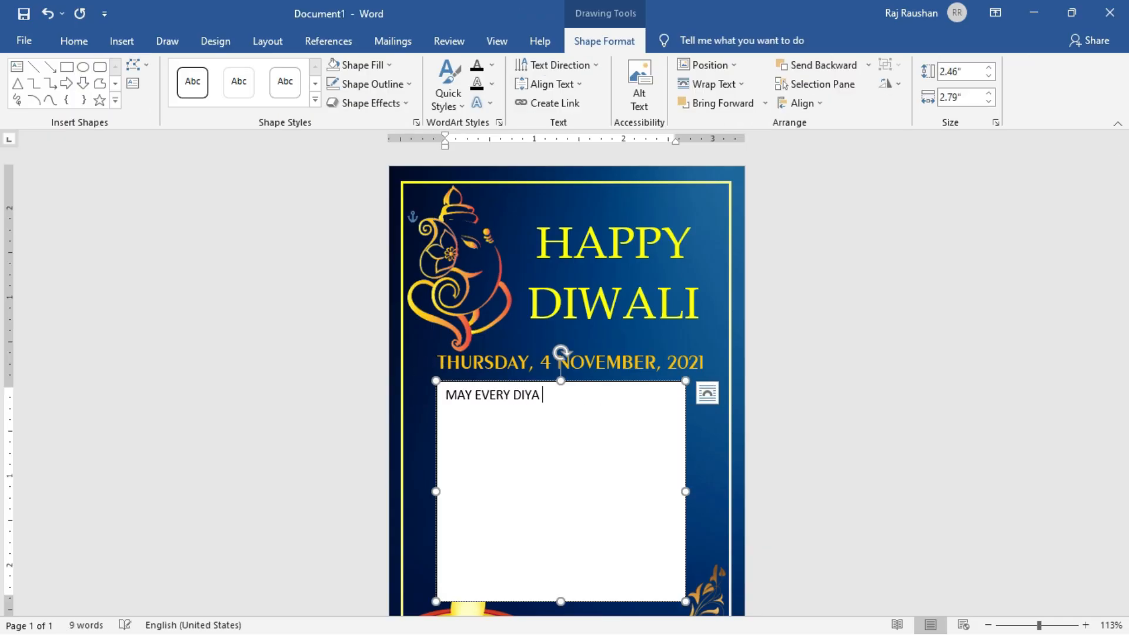
type("YOU LIGHT")
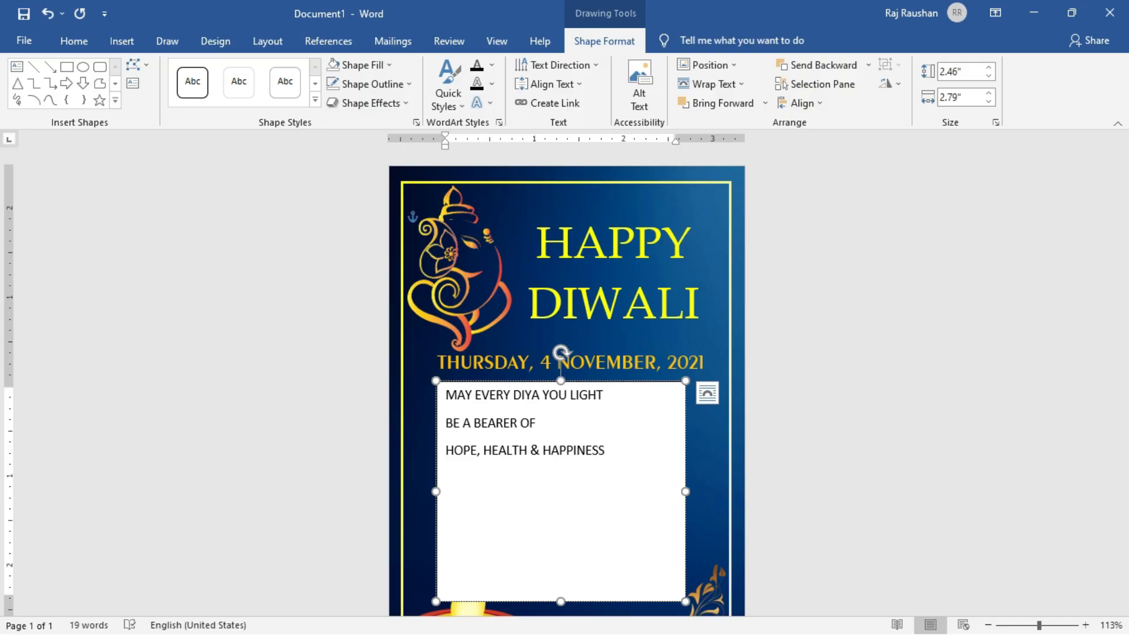
Center the whole wish text and set it in Palatino Linotype at 16 pt.
key("ctrl+a")
left_click(74, 41)
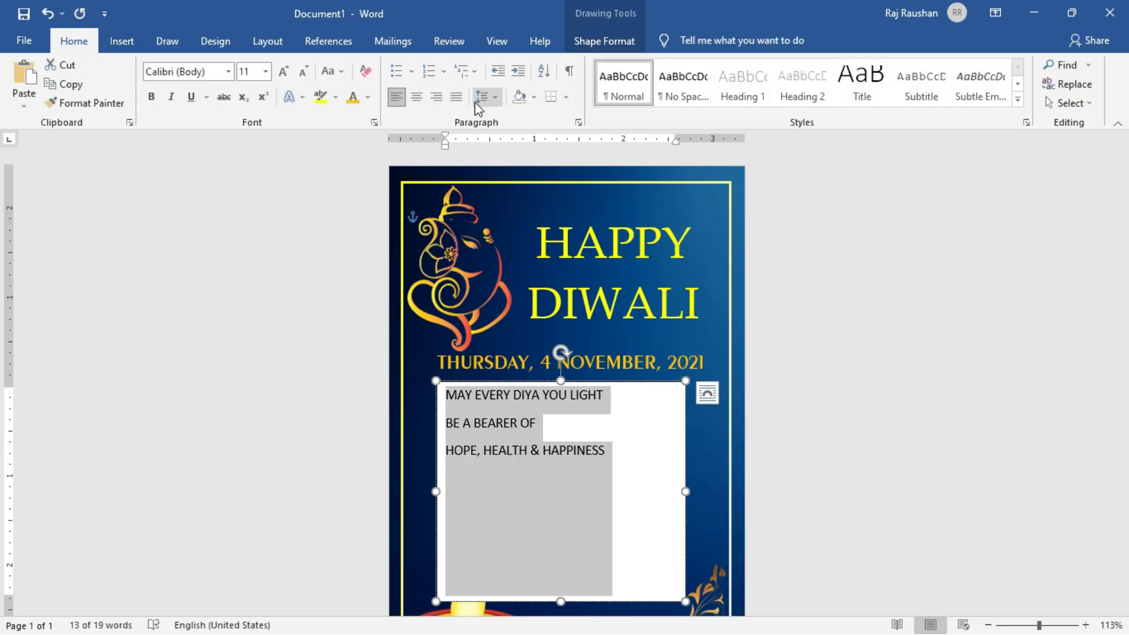
left_click(416, 97)
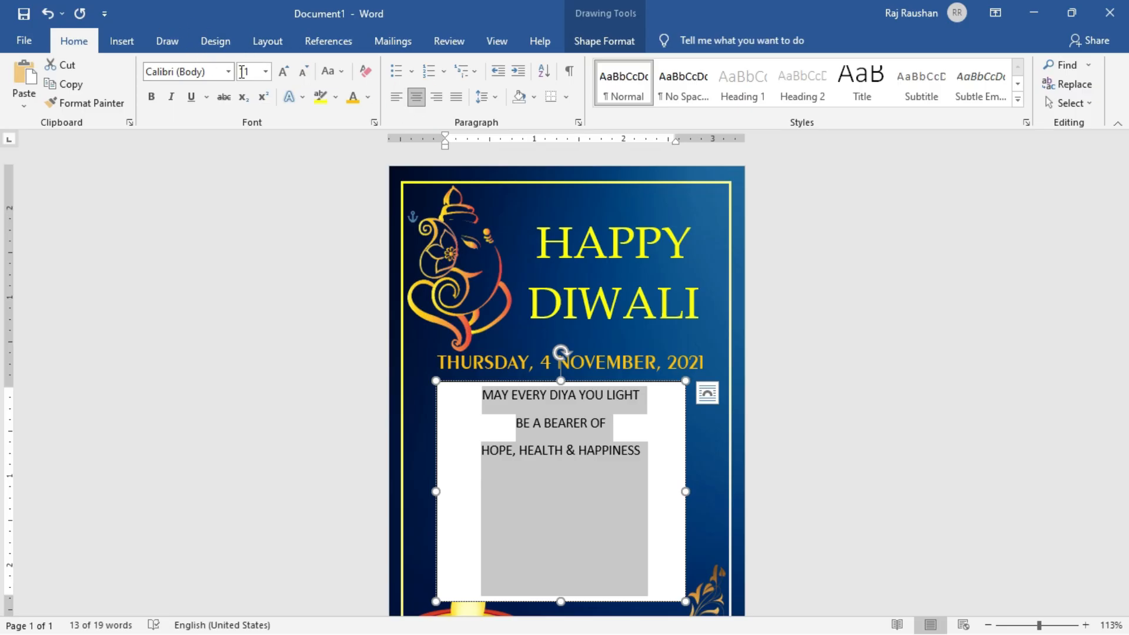
left_click(283, 73)
left_click(283, 73)
left_click(283, 73)
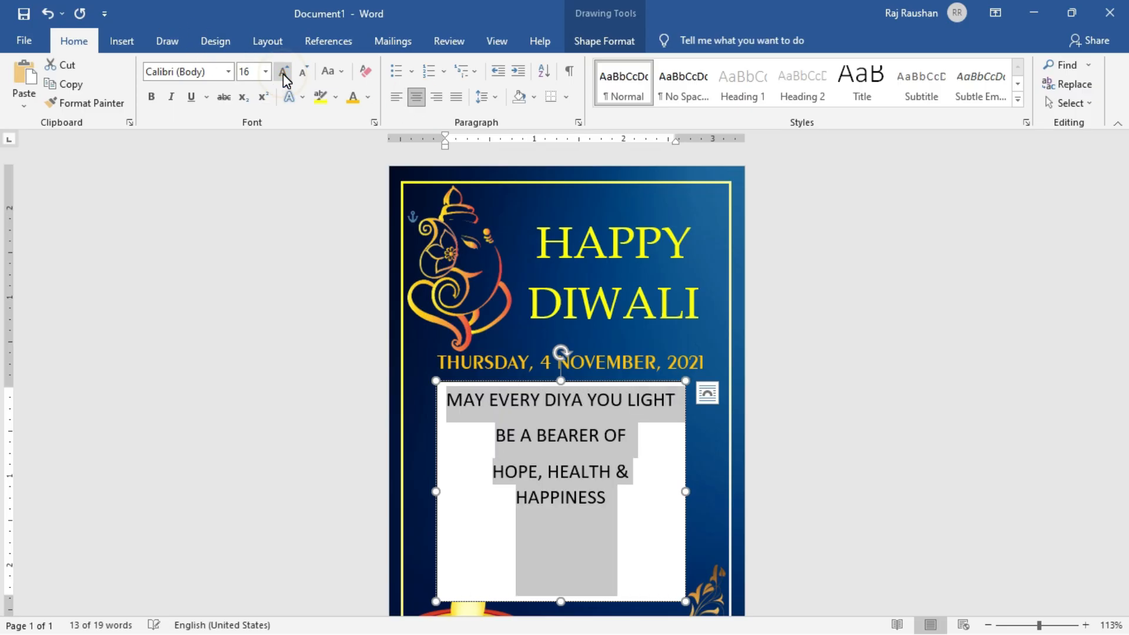
left_click(228, 71)
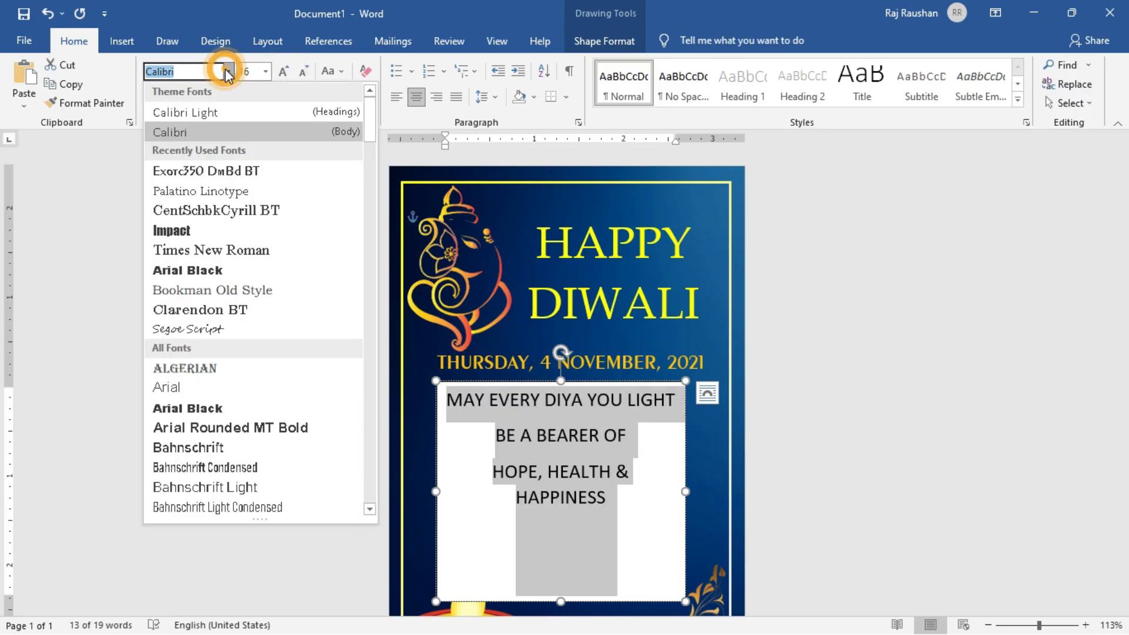
left_click(224, 190)
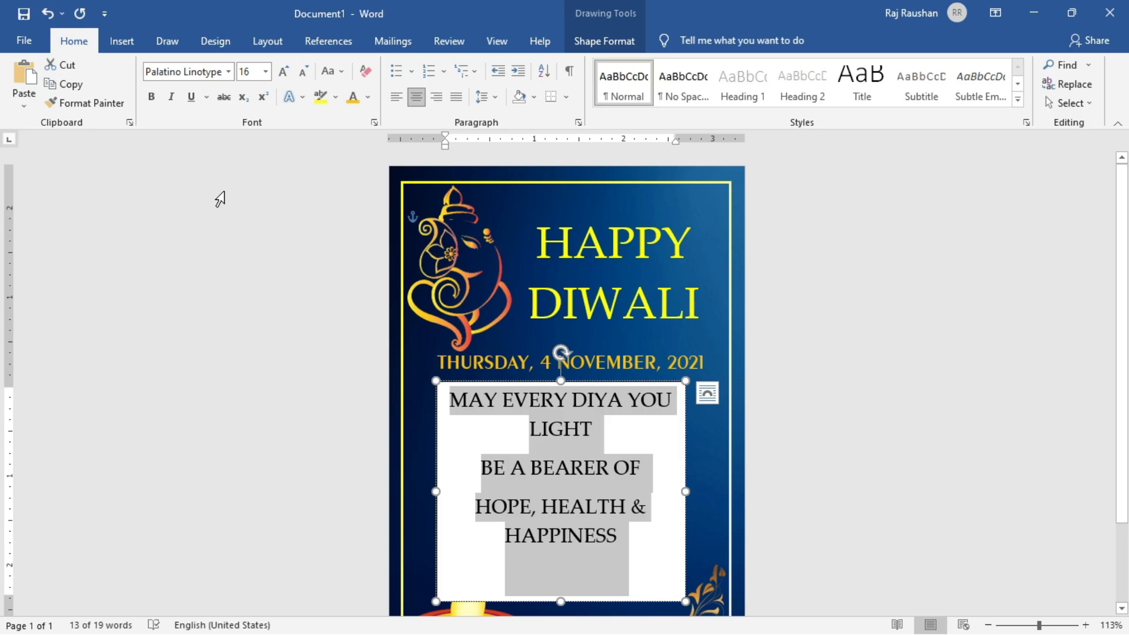
Enlarge the wish text to 18 pt and colour it standard yellow.
left_click(283, 71)
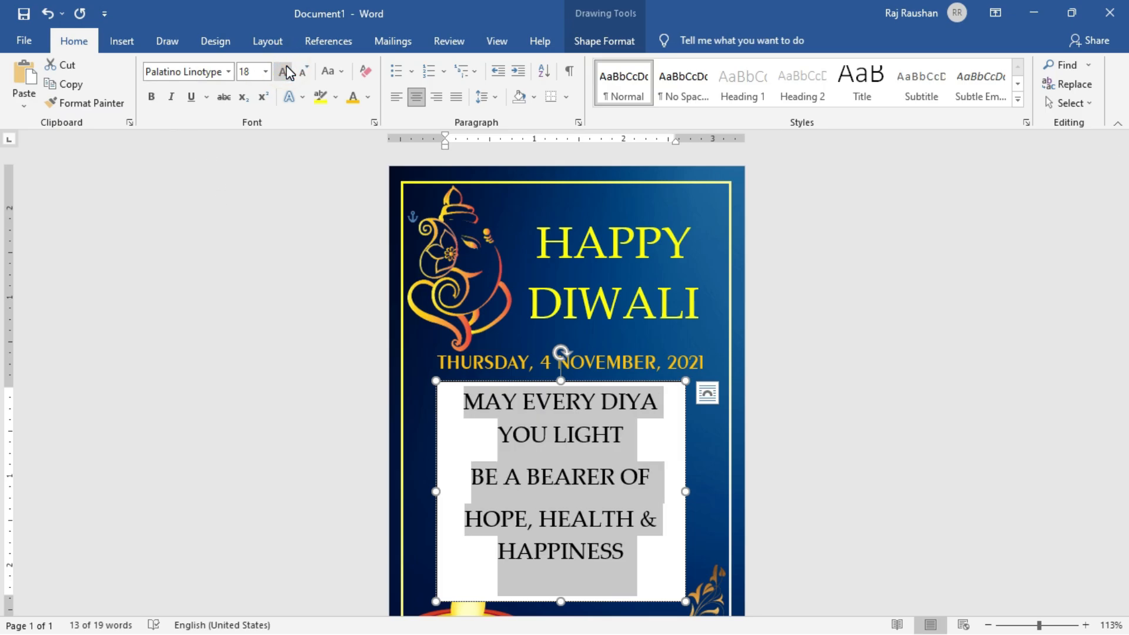
left_click(367, 97)
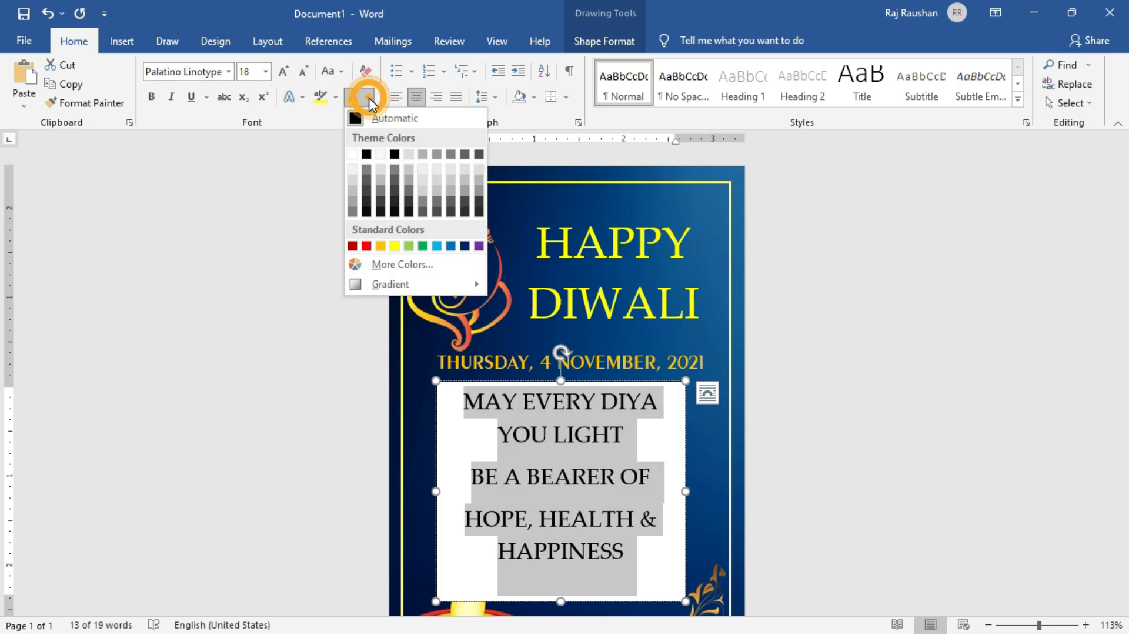
left_click(396, 245)
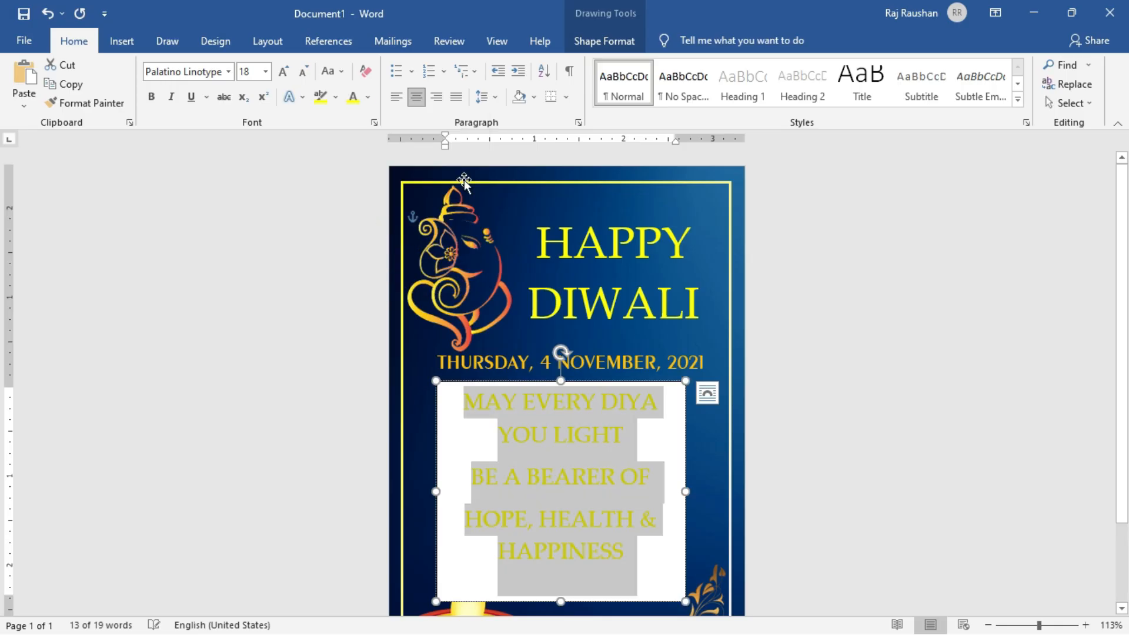
Remove the wish text box's fill and outline, and move the box slightly down and to the right below the date line.
left_click(611, 38)
left_click(395, 66)
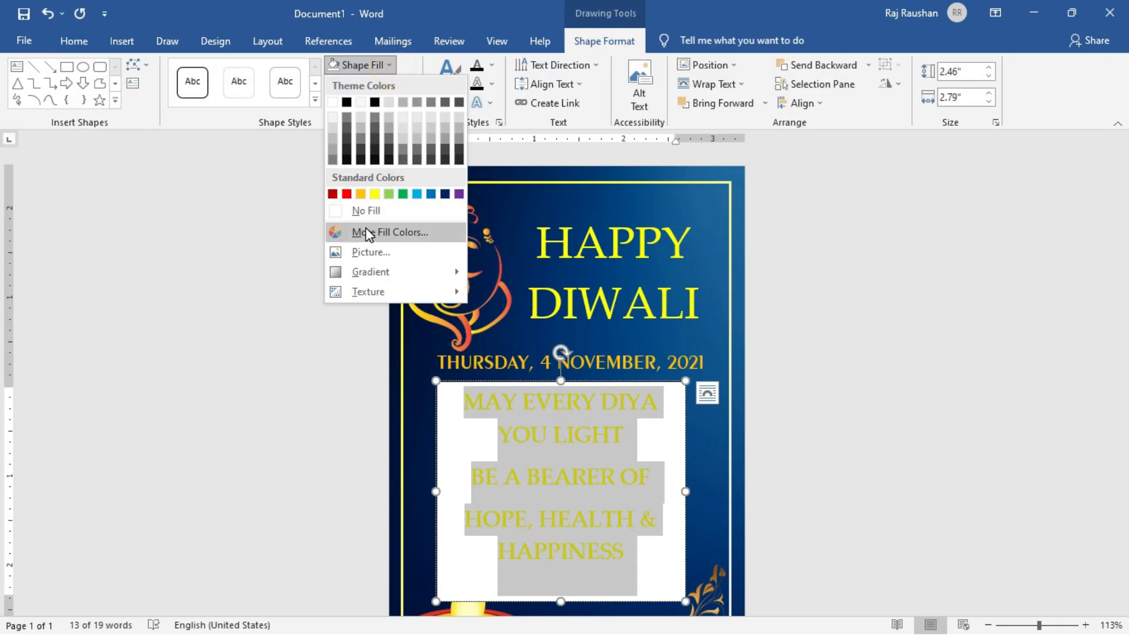
left_click(375, 210)
left_click(397, 86)
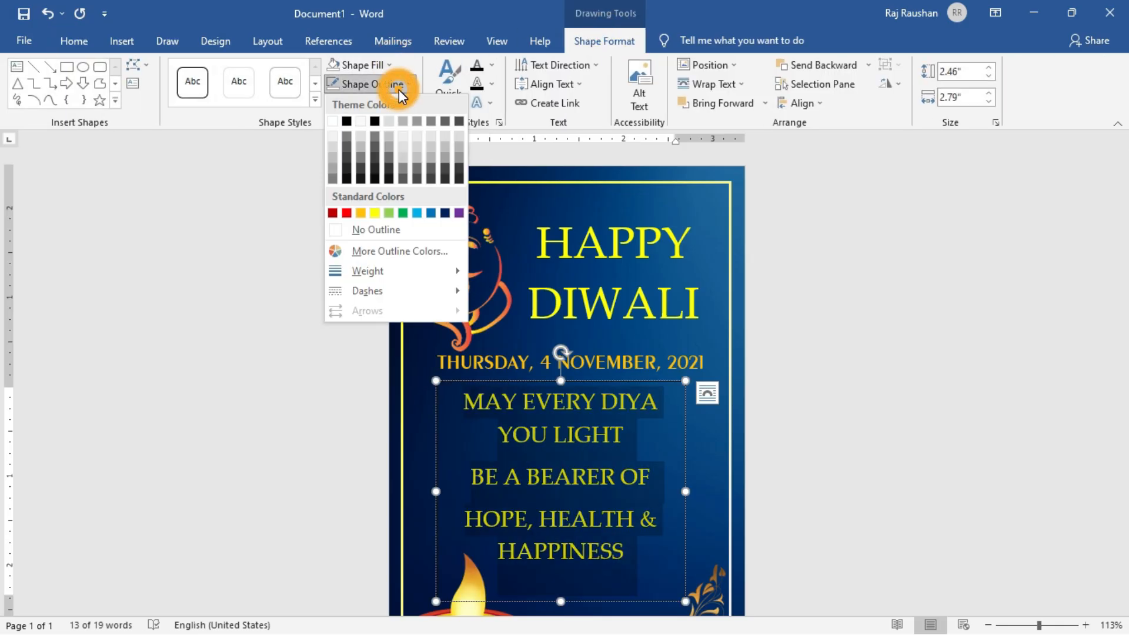
left_click(379, 229)
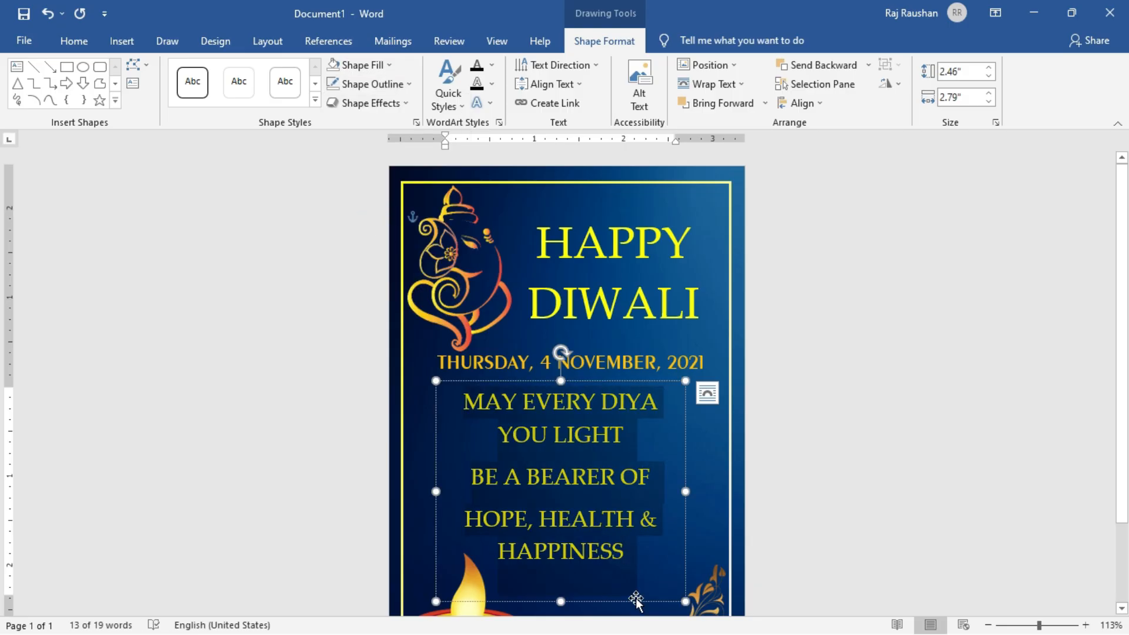
left_click_drag(636, 599, 648, 609)
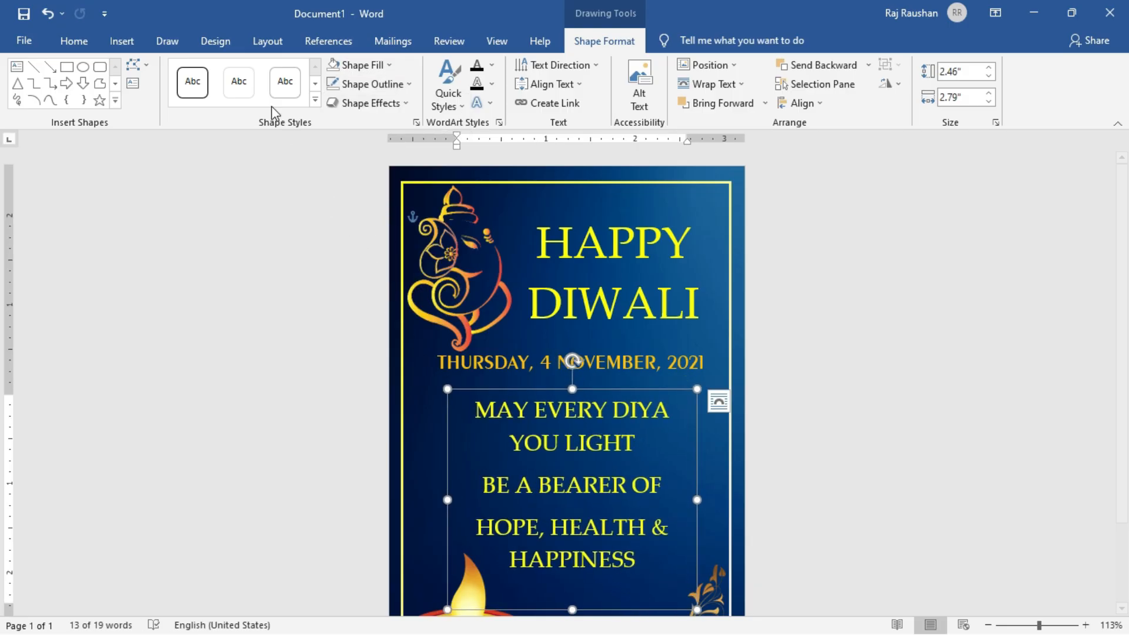
Select the entire wish message in its text box and increase its font size to 20 pt.
left_click(130, 41)
left_click(532, 411)
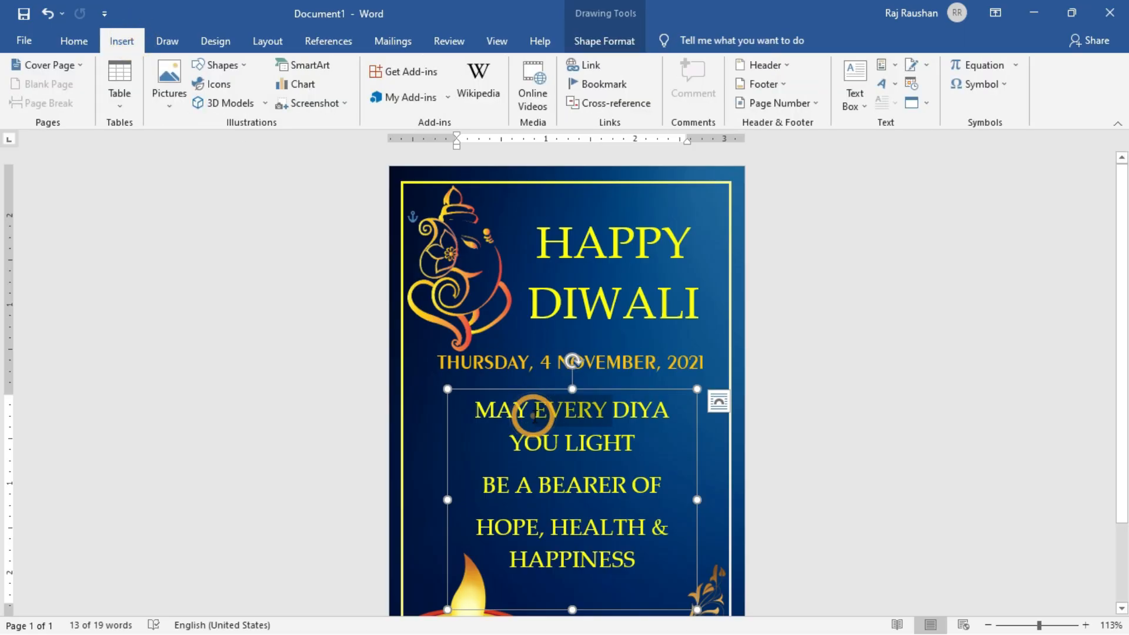
key("ctrl+a")
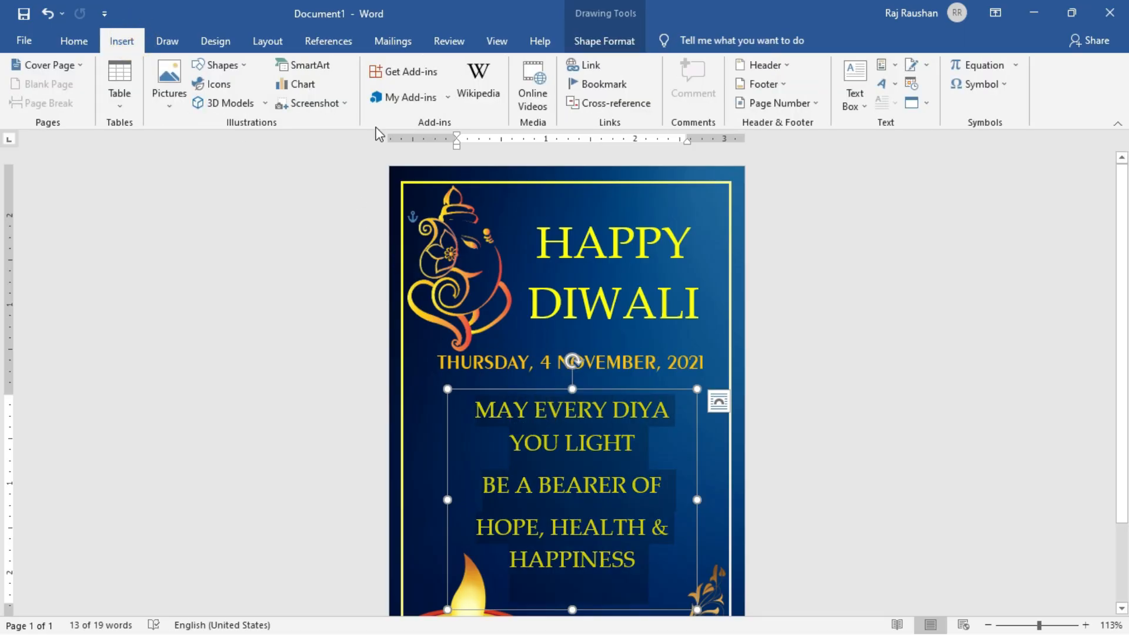
left_click(73, 41)
left_click(283, 73)
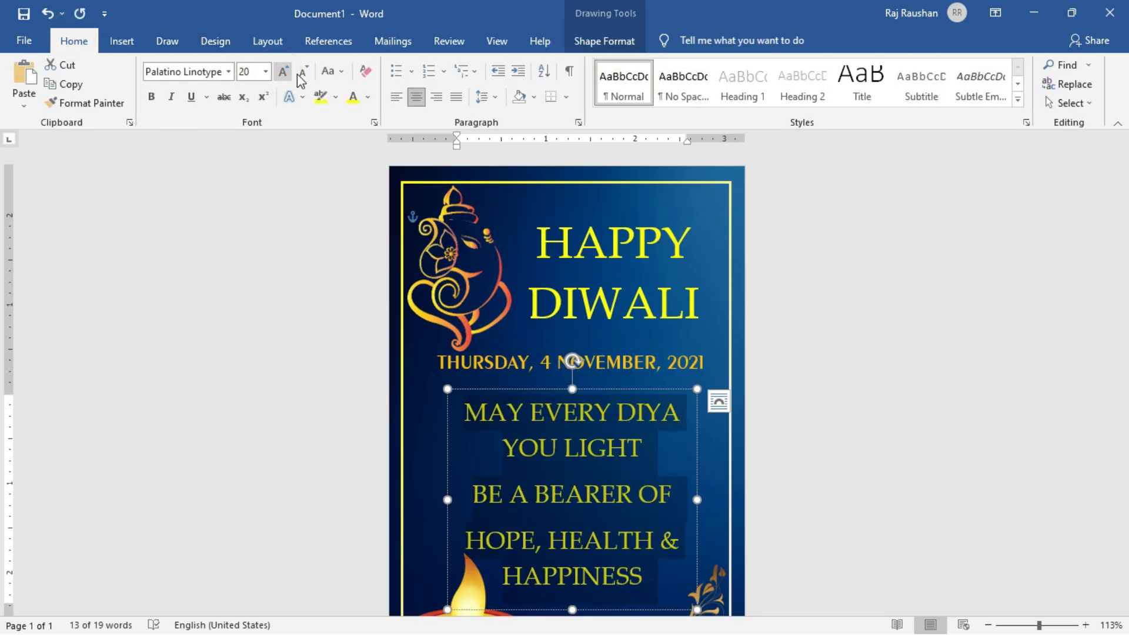